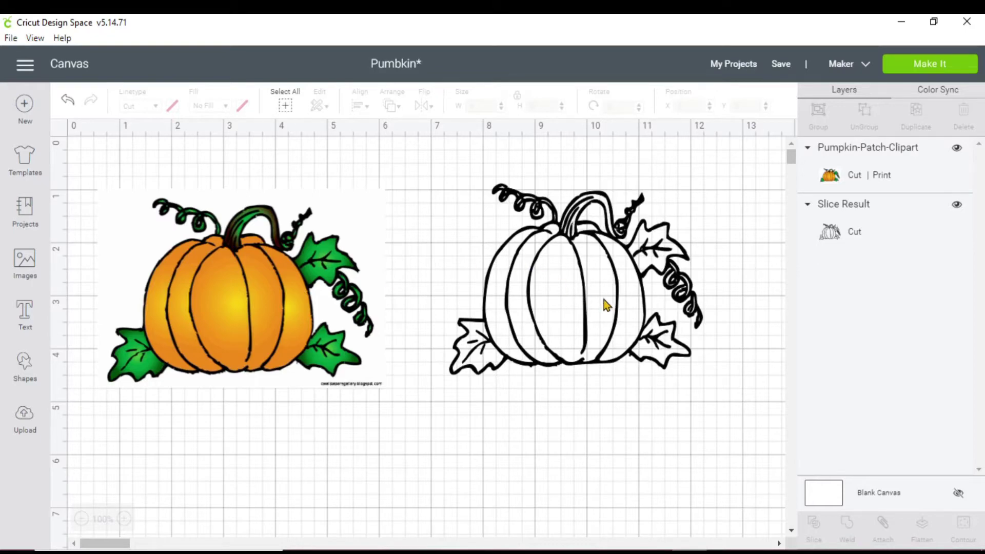
# Switch from Cricut Design Space to the browser showing remove.bg
pyautogui.hotkey('alt', 'Tab')
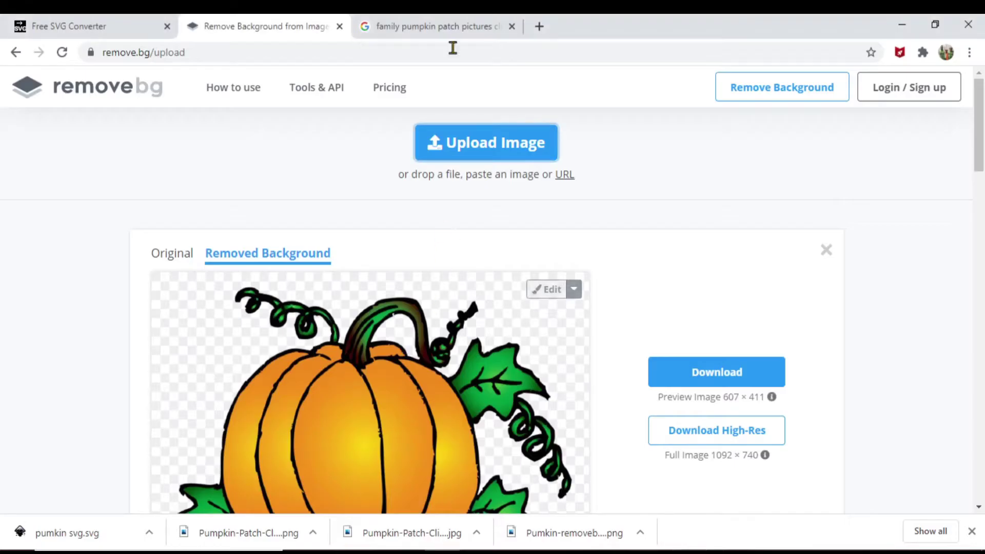
pyautogui.click(455, 26)
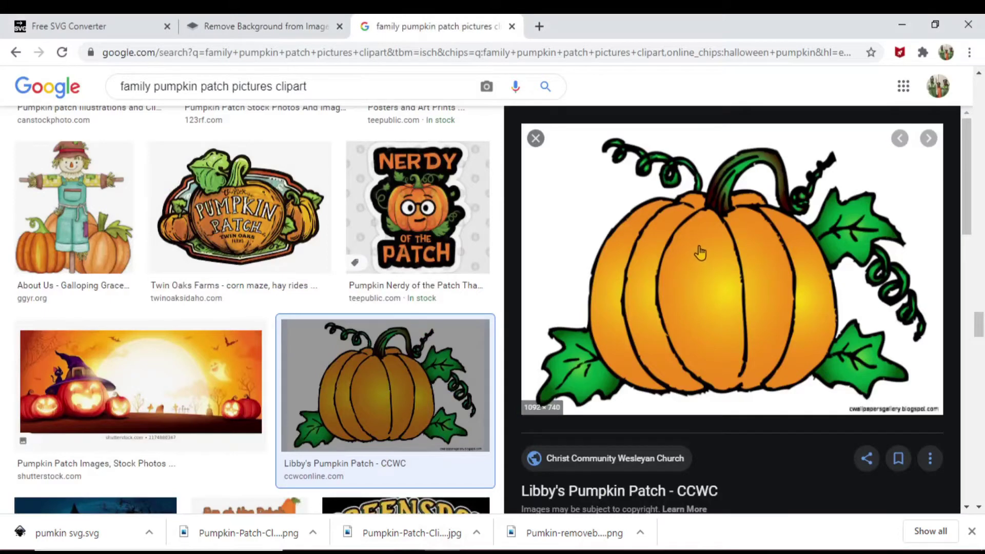
pyautogui.rightClick(711, 258)
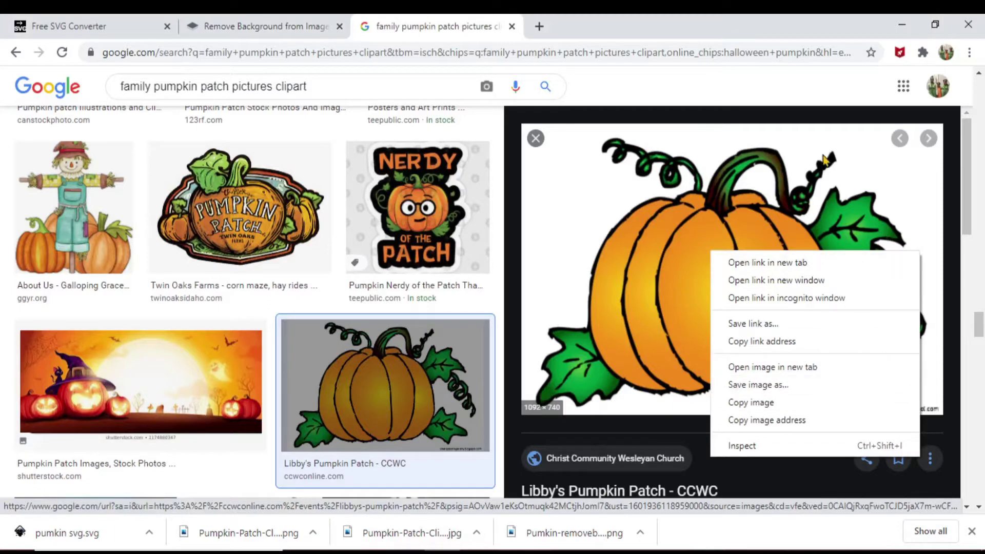
pyautogui.click(310, 25)
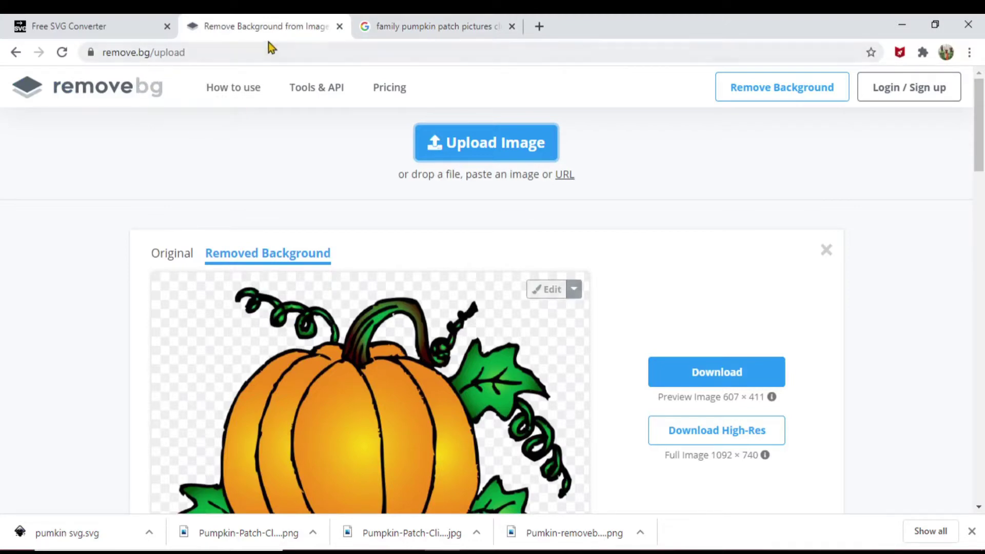
# Upload Pumpkin-Patch-Clipart to remove.bg and download the background-free pumpkin image
pyautogui.click(478, 145)
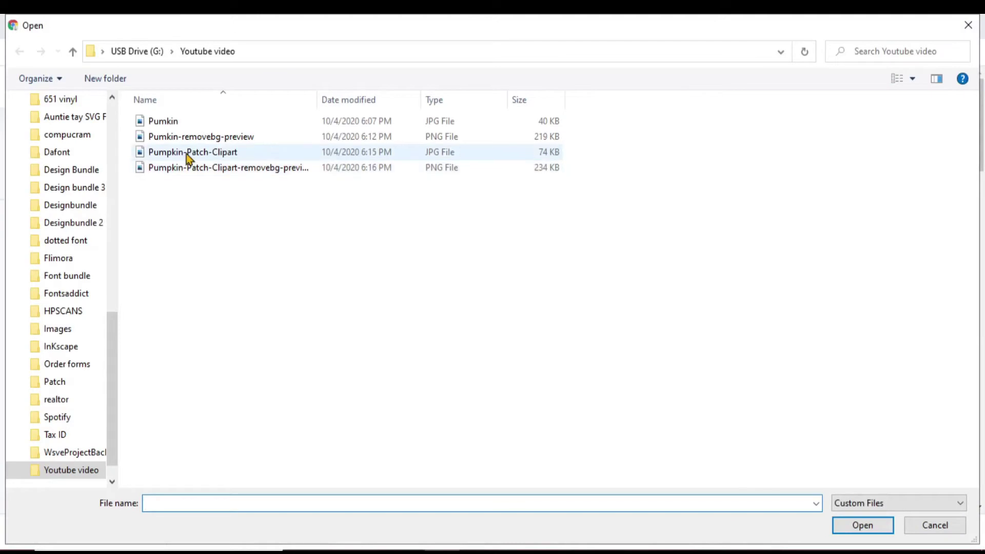
pyautogui.click(186, 154)
pyautogui.doubleClick(186, 154)
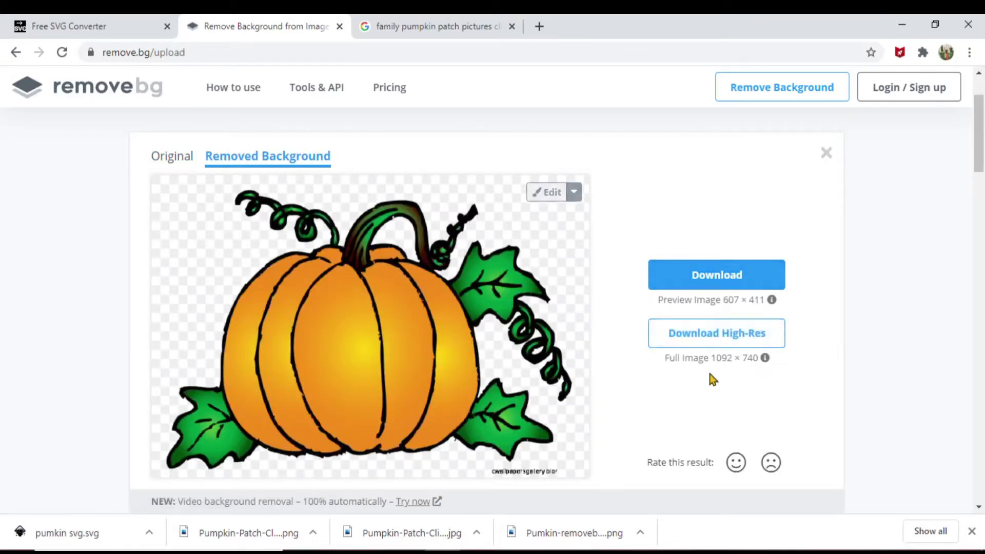
pyautogui.click(710, 344)
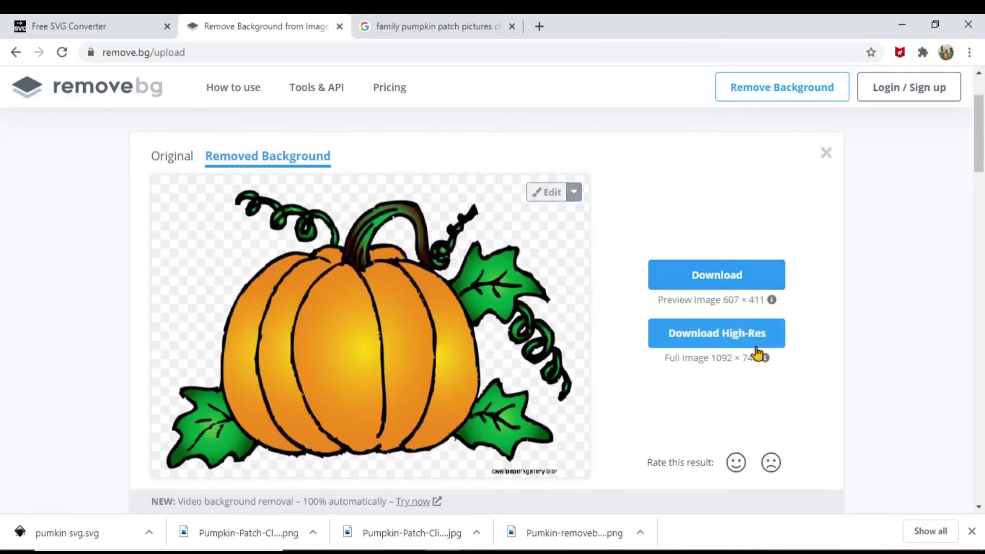
pyautogui.click(722, 286)
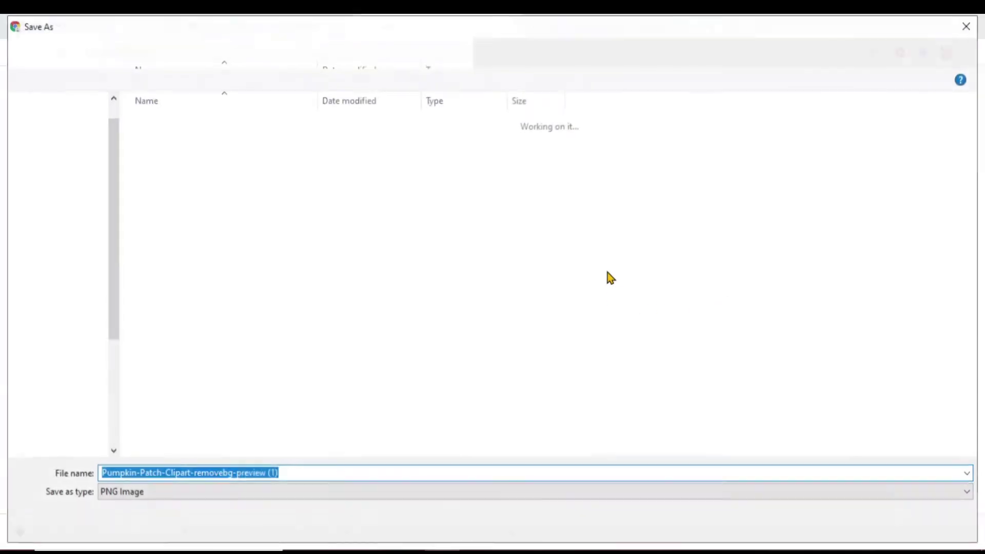
pyautogui.click(968, 25)
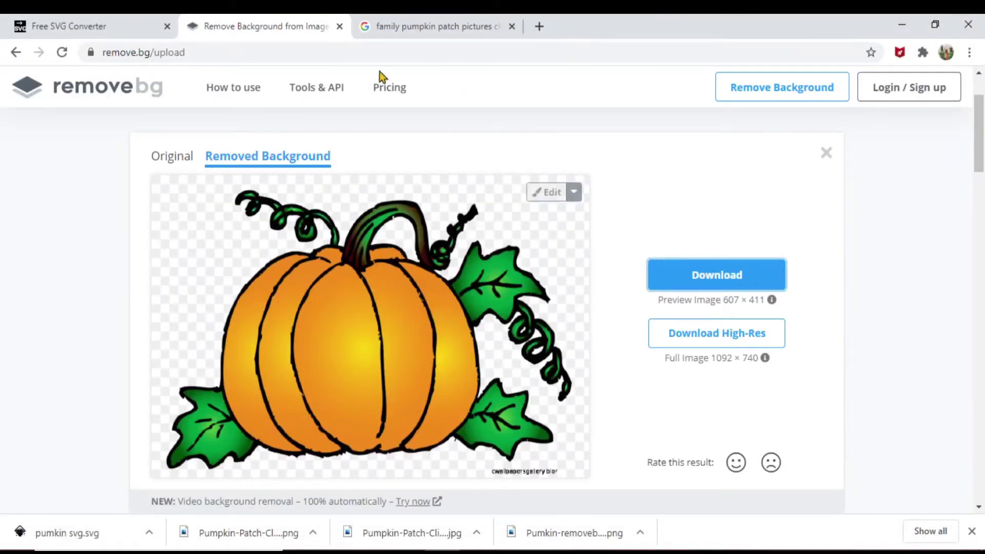
pyautogui.click(105, 30)
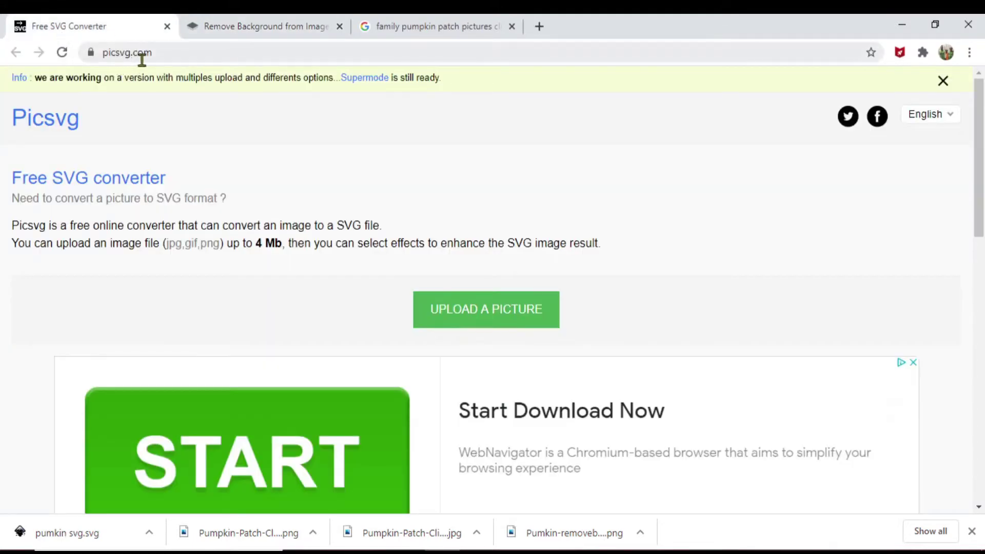
# Upload the pumpkin picture to Picsvg and download the converted outline as pumkin svg.svg
pyautogui.click(522, 307)
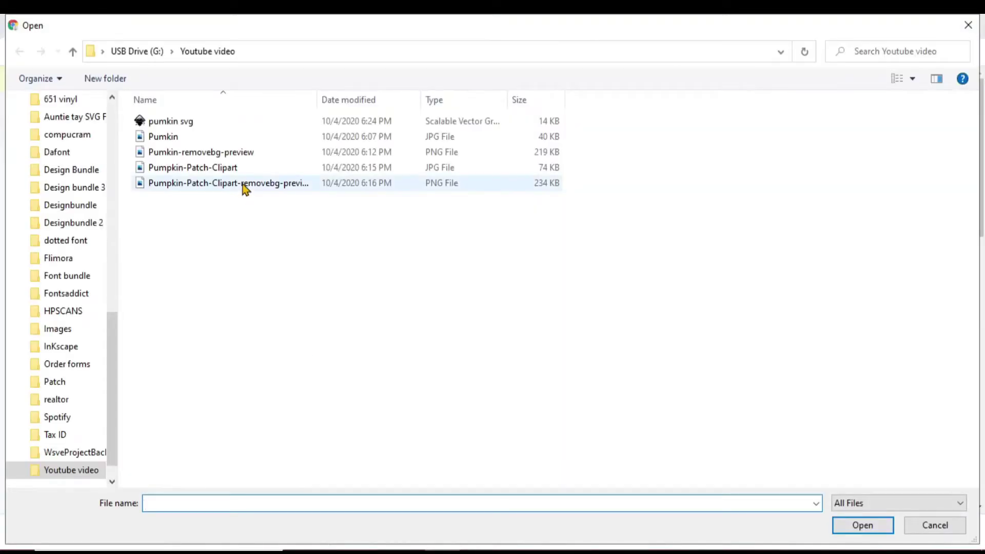
pyautogui.doubleClick(243, 185)
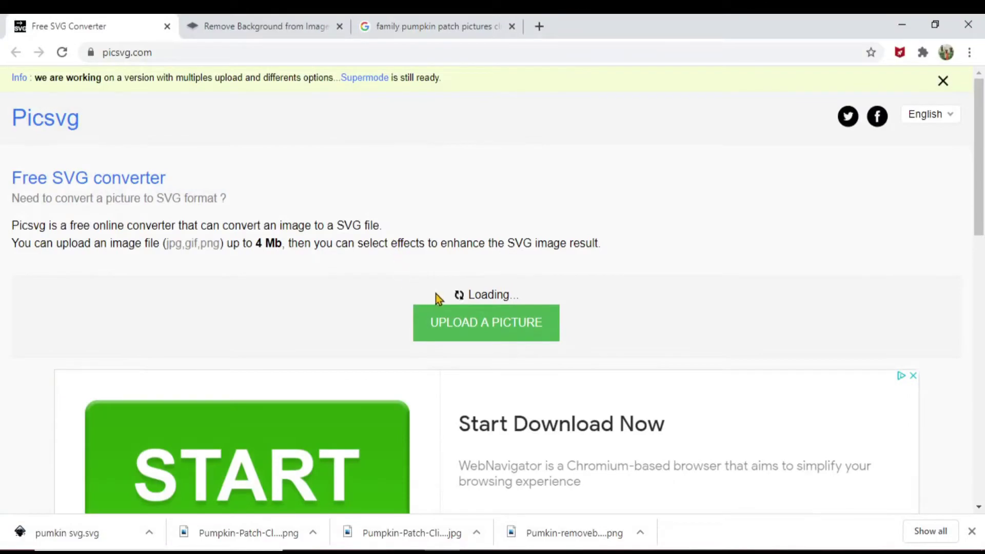
pyautogui.scroll(-5, 436, 297)
pyautogui.scroll(5, 435, 297)
pyautogui.scroll(-3, 435, 297)
pyautogui.scroll(3, 435, 297)
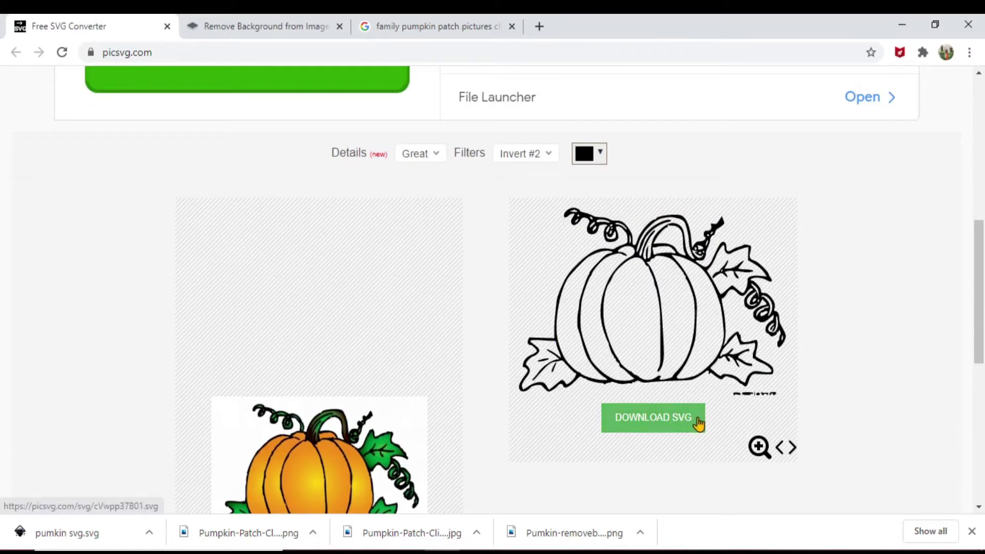
pyautogui.click(648, 420)
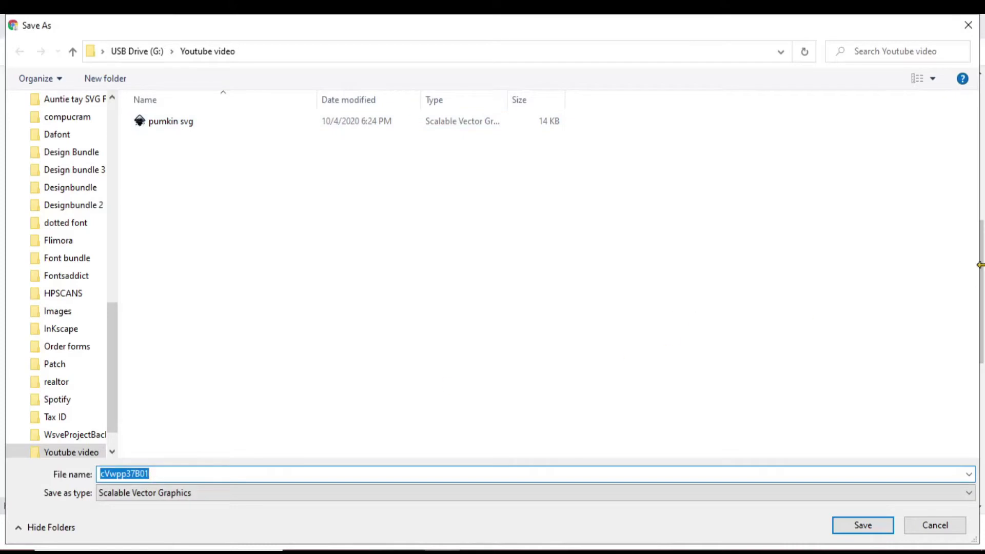
pyautogui.click(968, 25)
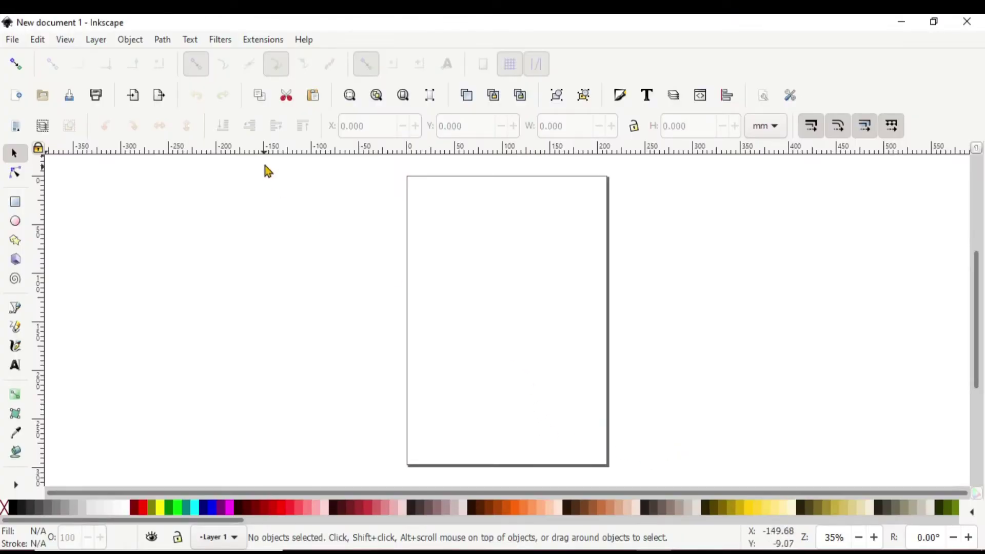
# Import Pumpkin-Patch-Clipart into New document 1 as an embedded 1092 × 740 image
pyautogui.click(15, 41)
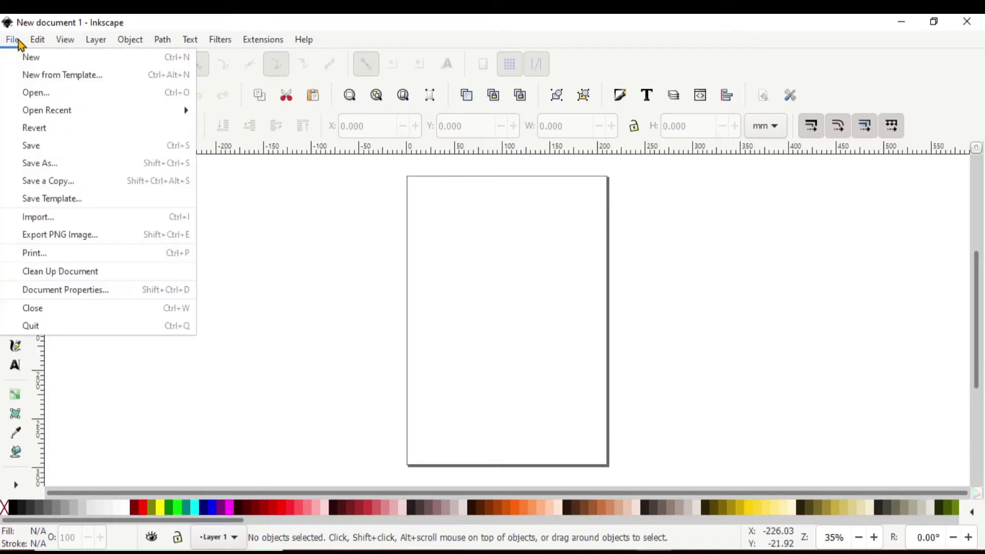
pyautogui.click(38, 218)
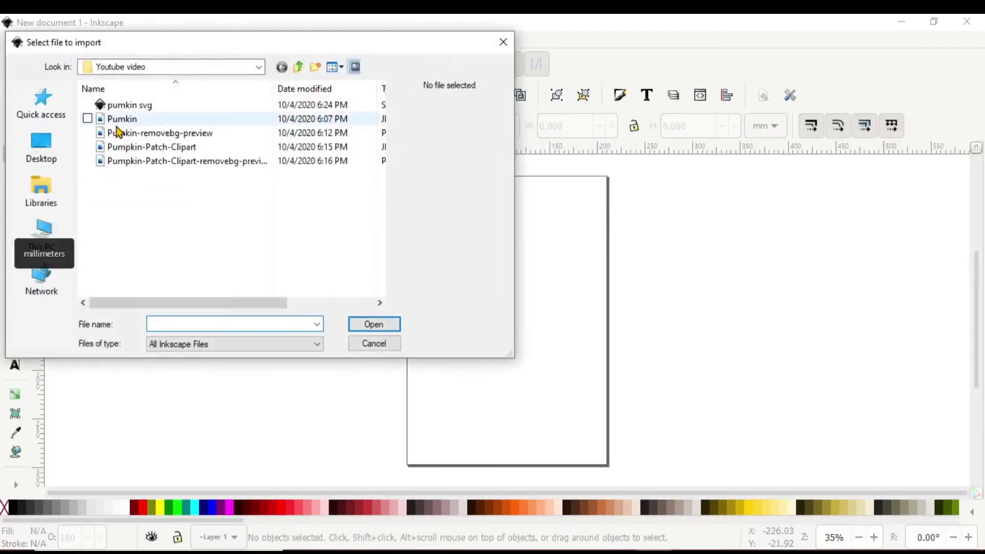
pyautogui.doubleClick(148, 147)
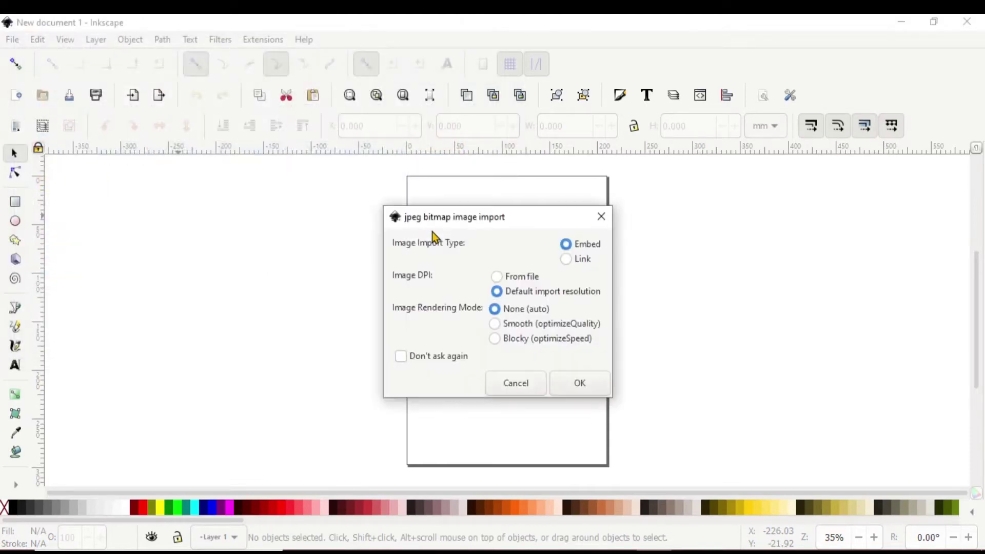
pyautogui.click(576, 387)
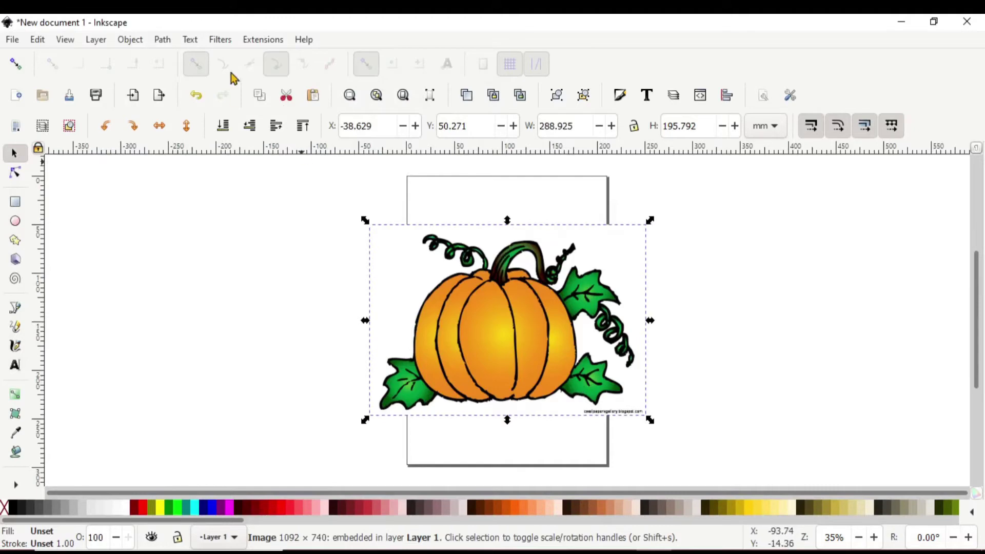
pyautogui.click(164, 40)
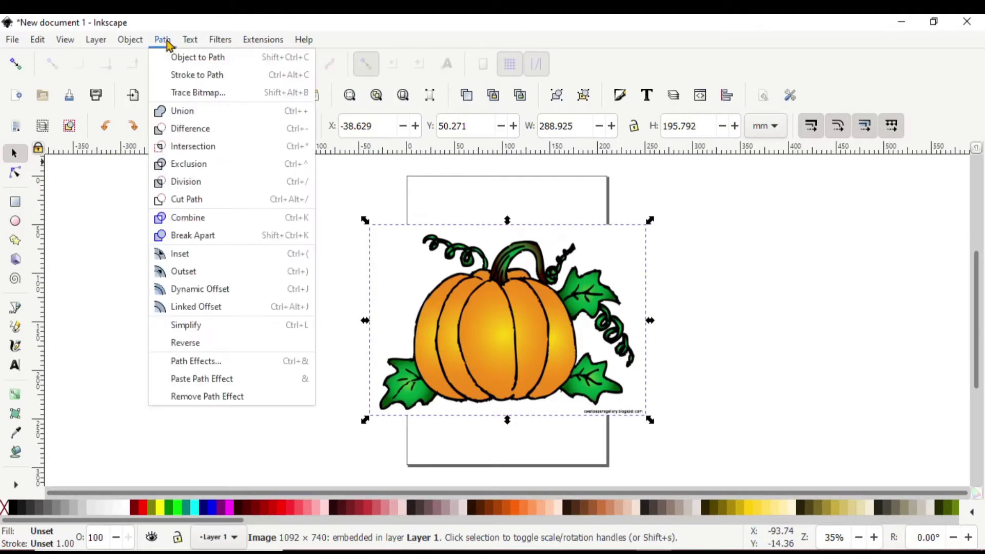
# Trace the pumpkin with 8 brightness-step scans and drag the grey trace left of the original
pyautogui.click(177, 93)
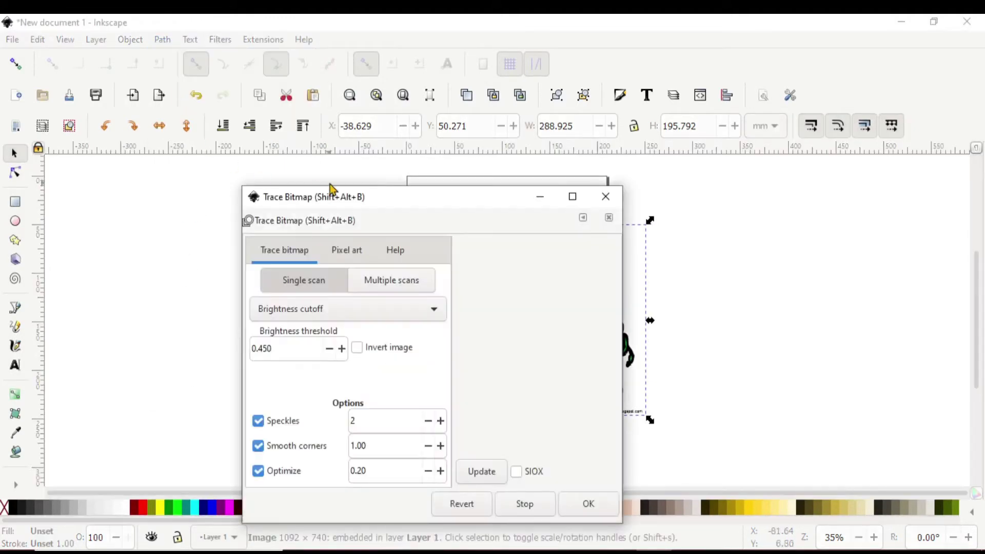
pyautogui.moveTo(437, 205)
pyautogui.mouseDown()
pyautogui.moveTo(685, 176)
pyautogui.moveTo(798, 143)
pyautogui.mouseUp()
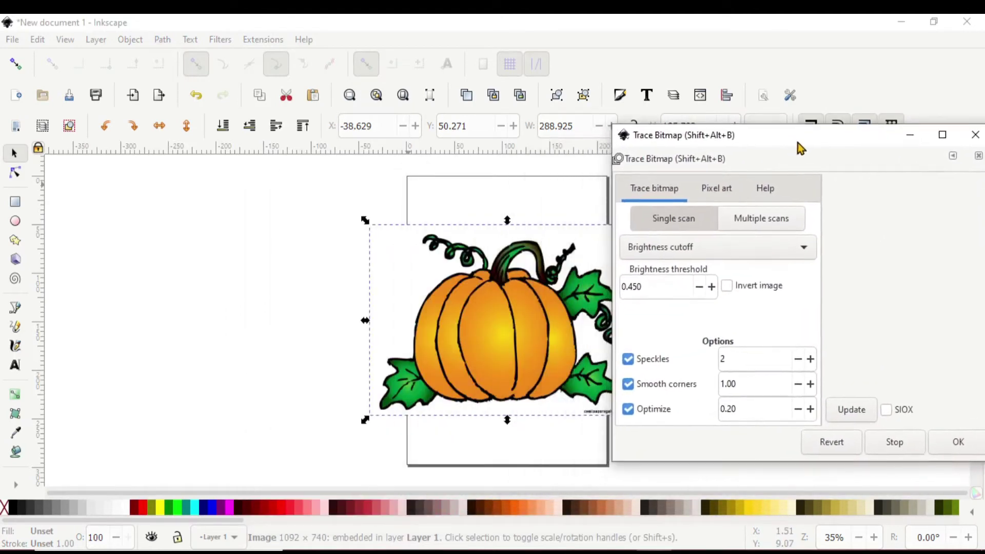
pyautogui.click(743, 220)
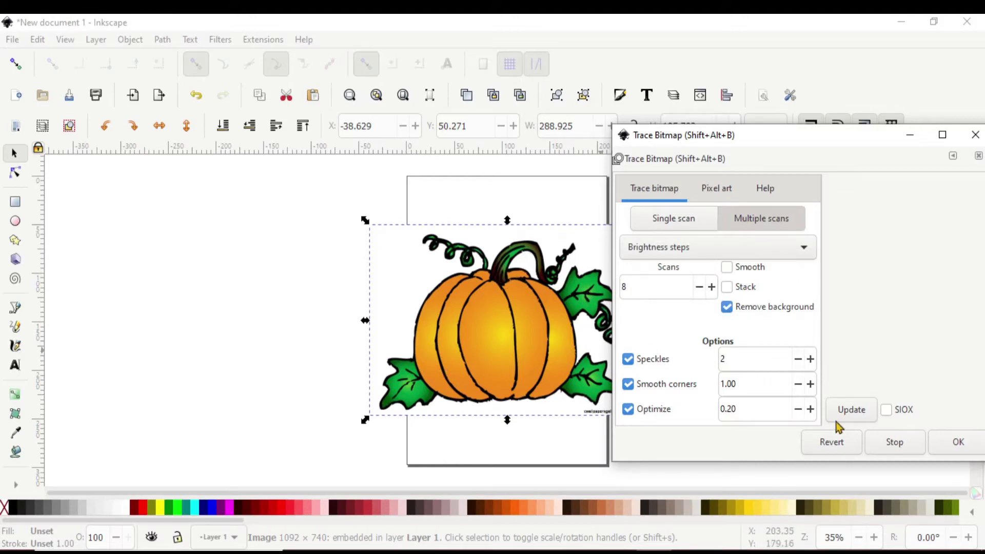
pyautogui.click(860, 416)
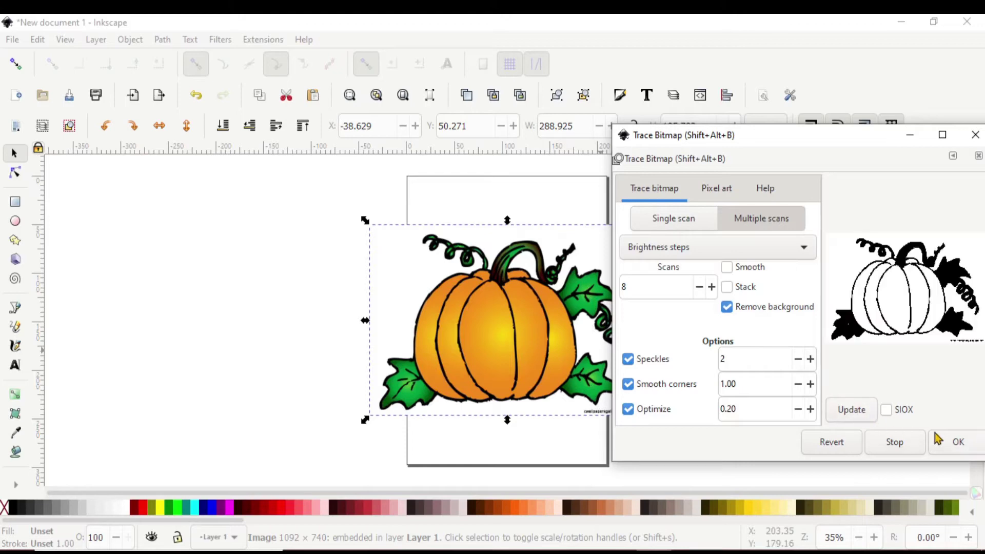
pyautogui.click(958, 443)
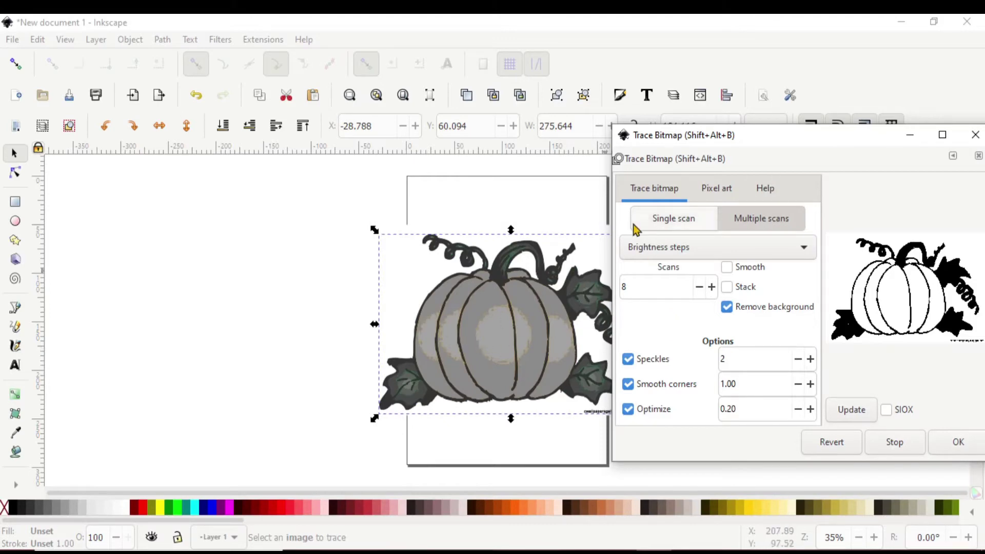
pyautogui.click(974, 135)
pyautogui.moveTo(482, 334)
pyautogui.mouseDown()
pyautogui.moveTo(249, 327)
pyautogui.moveTo(573, 325)
pyautogui.mouseUp()
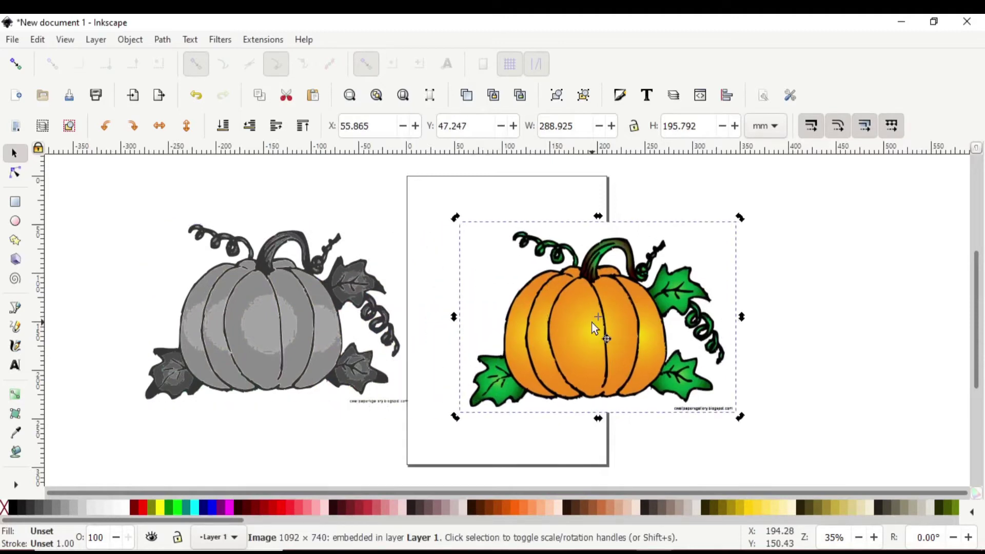
pyautogui.press('Delete')
pyautogui.click(388, 313)
pyautogui.moveTo(388, 311); pyautogui.dragTo(536, 313)
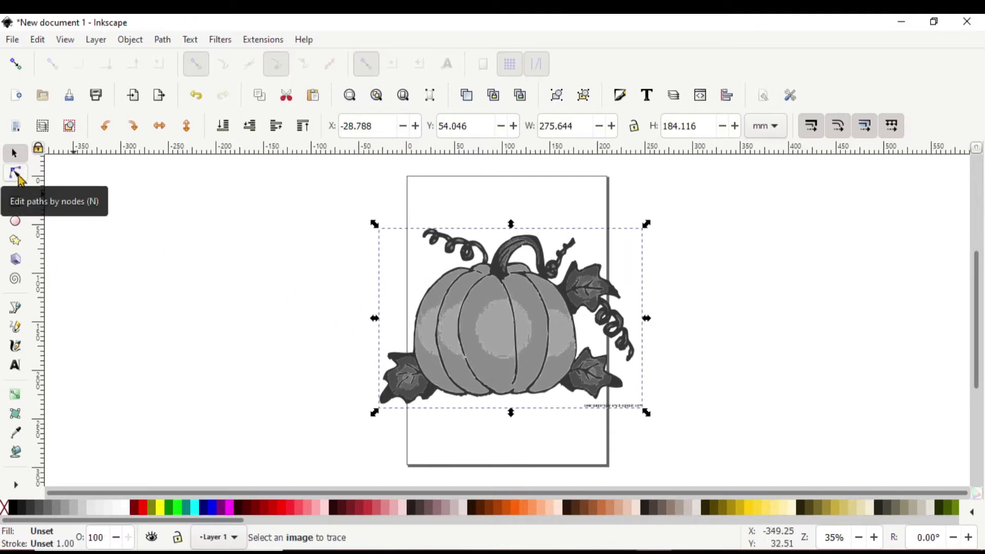
pyautogui.click(15, 173)
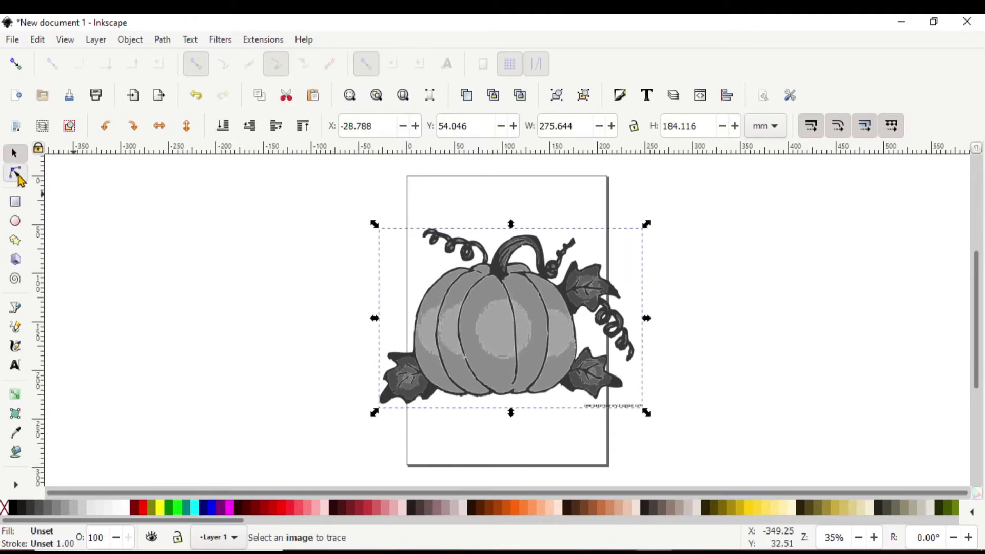
pyautogui.click(478, 304)
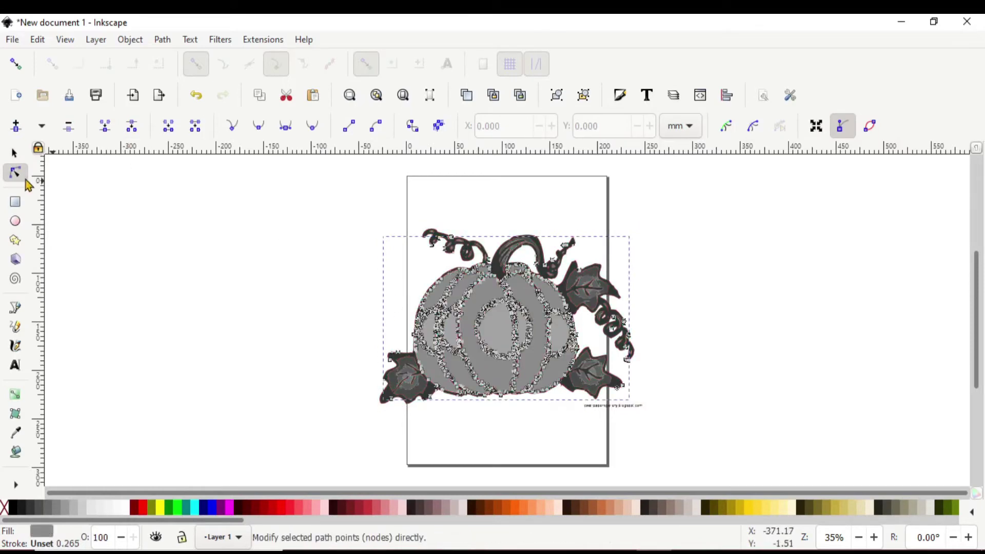
pyautogui.click(16, 153)
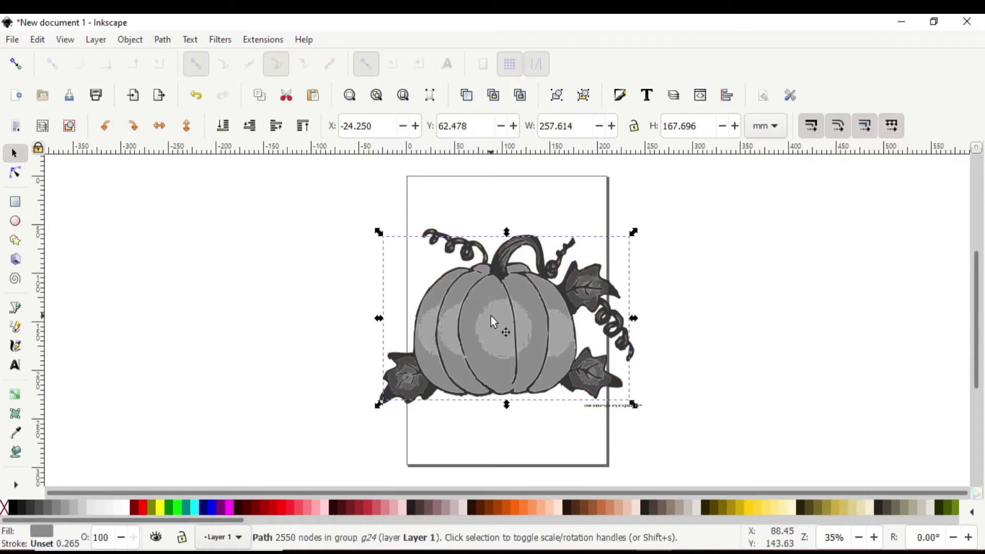
pyautogui.click(685, 551)
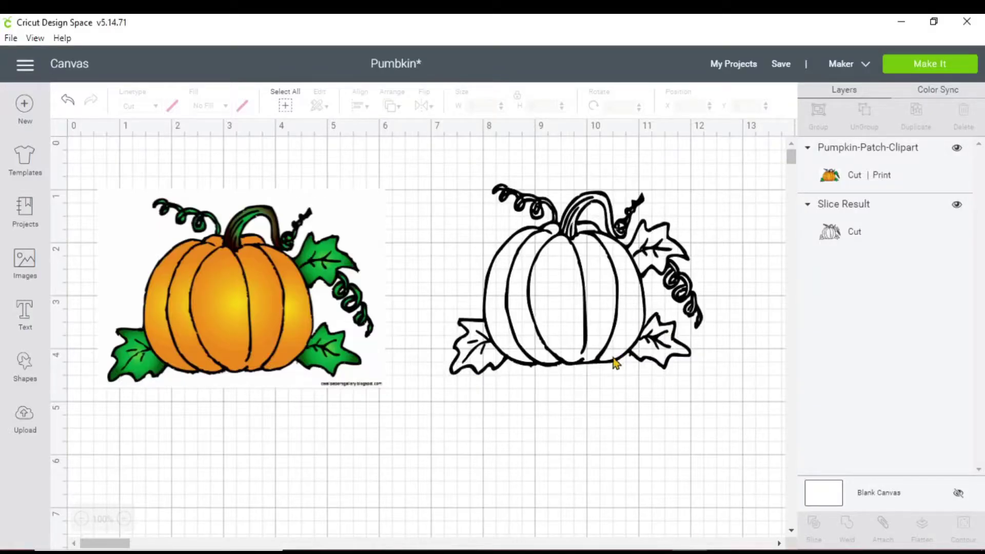
pyautogui.click(651, 550)
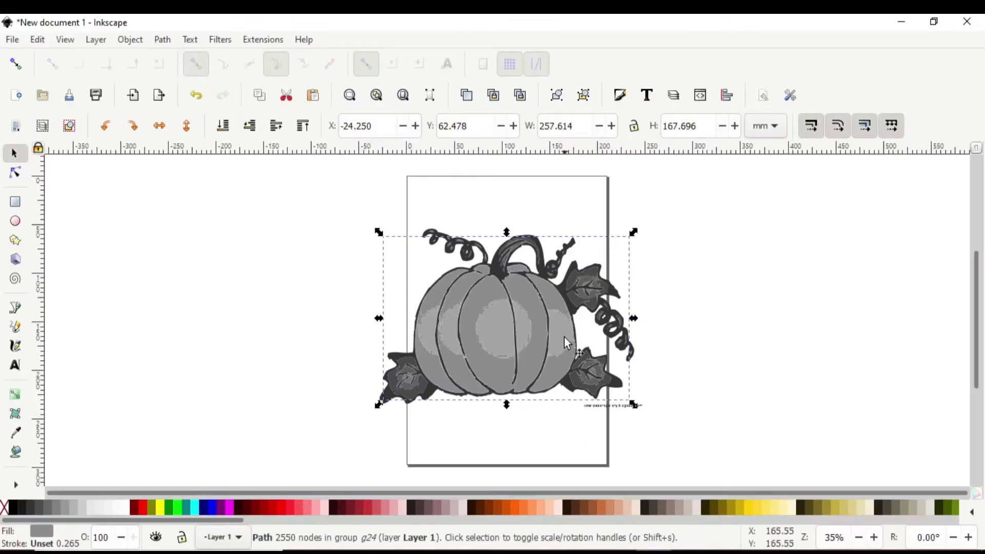
# Pull the grey shading right and the black outline pumpkin left, apart from each other
pyautogui.moveTo(505, 322); pyautogui.dragTo(394, 305)
pyautogui.press('Escape')
pyautogui.moveTo(481, 353); pyautogui.dragTo(763, 344)
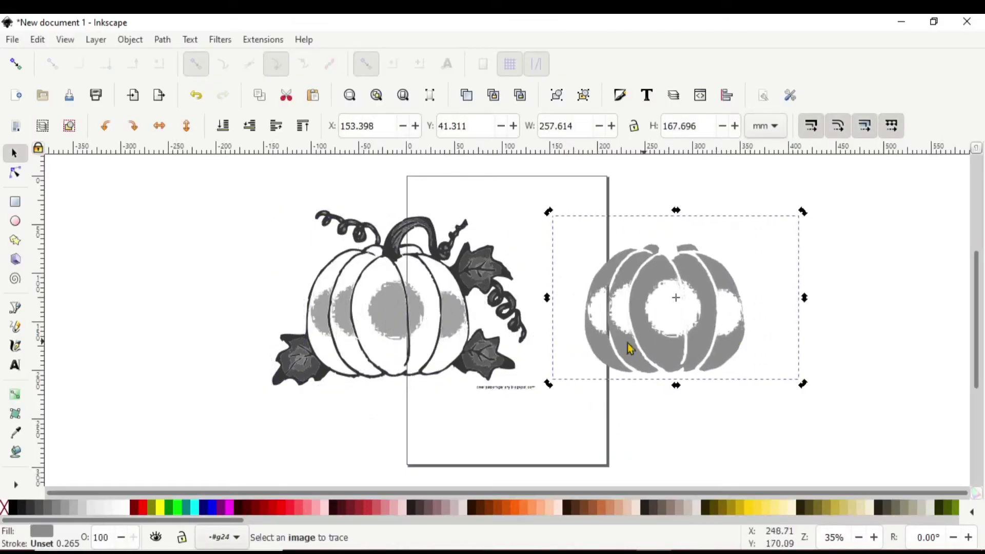
pyautogui.moveTo(447, 330)
pyautogui.mouseDown()
pyautogui.moveTo(284, 331)
pyautogui.moveTo(293, 331)
pyautogui.mouseUp()
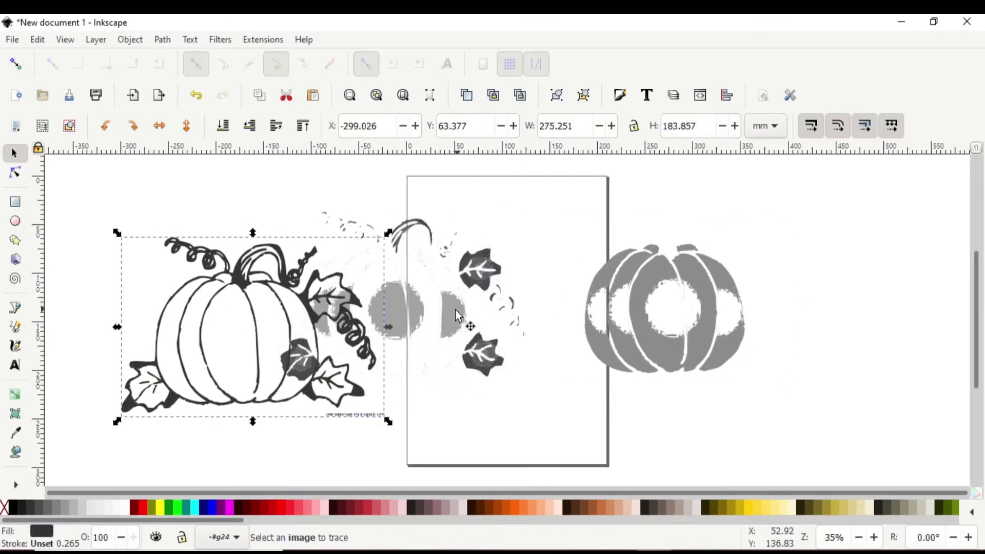
# Delete the grey shading group, the grey pumpkin shading and the faint leftover fragments
pyautogui.click(490, 290)
pyautogui.press('Delete')
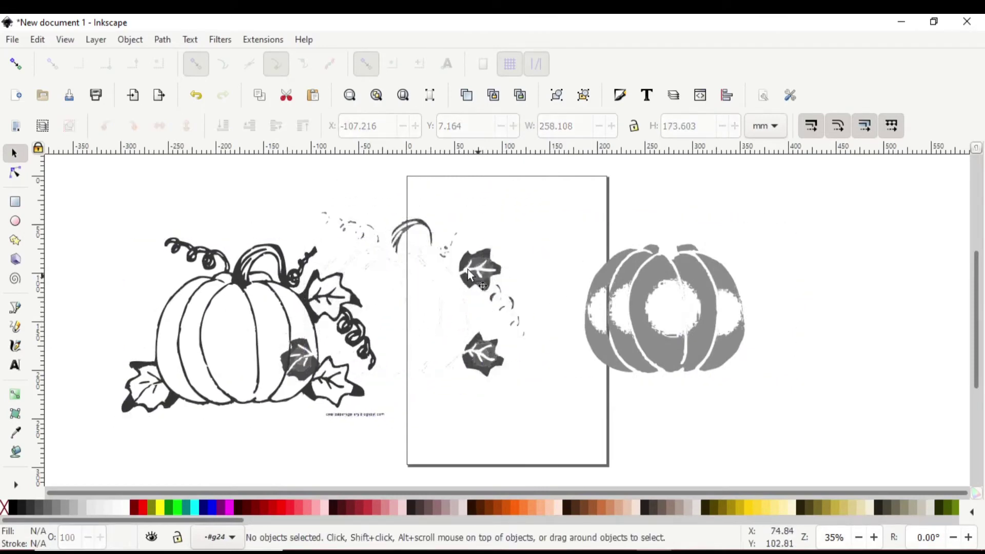
pyautogui.click(446, 254)
pyautogui.press('Delete')
pyautogui.click(484, 333)
pyautogui.press('Delete')
pyautogui.click(618, 325)
pyautogui.press('Delete')
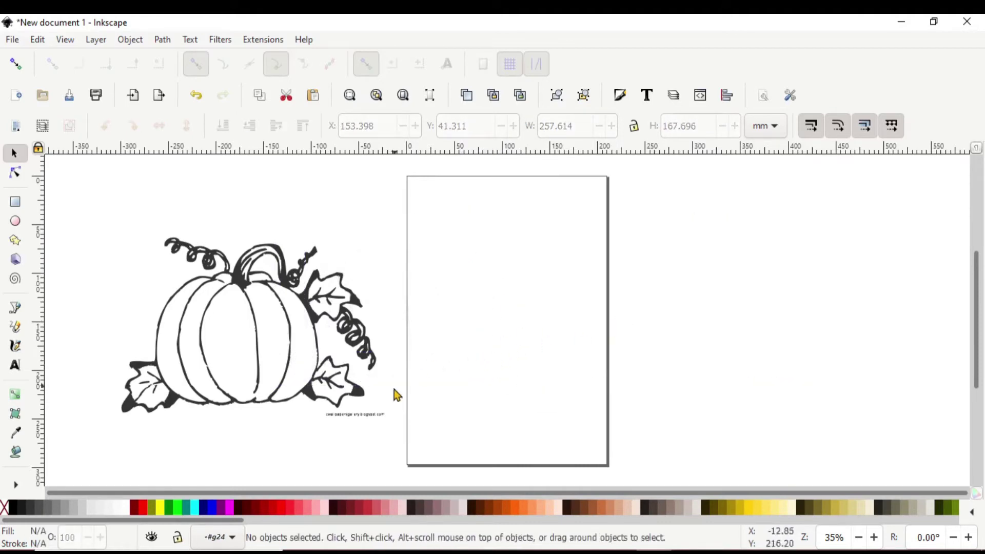
# Move the black outline pumpkin back onto the page and check for stray objects
pyautogui.click(359, 421)
pyautogui.moveTo(292, 374); pyautogui.dragTo(552, 362)
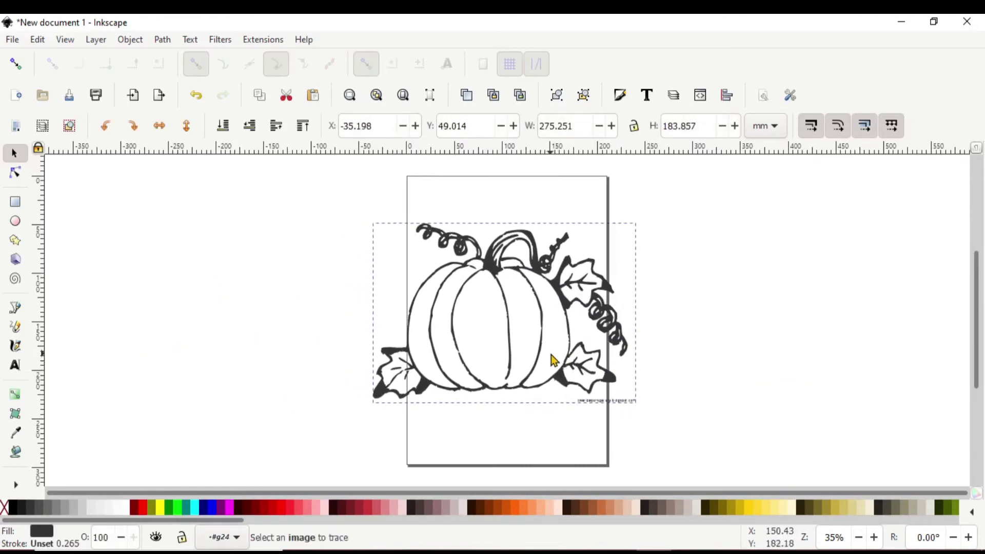
pyautogui.click(695, 346)
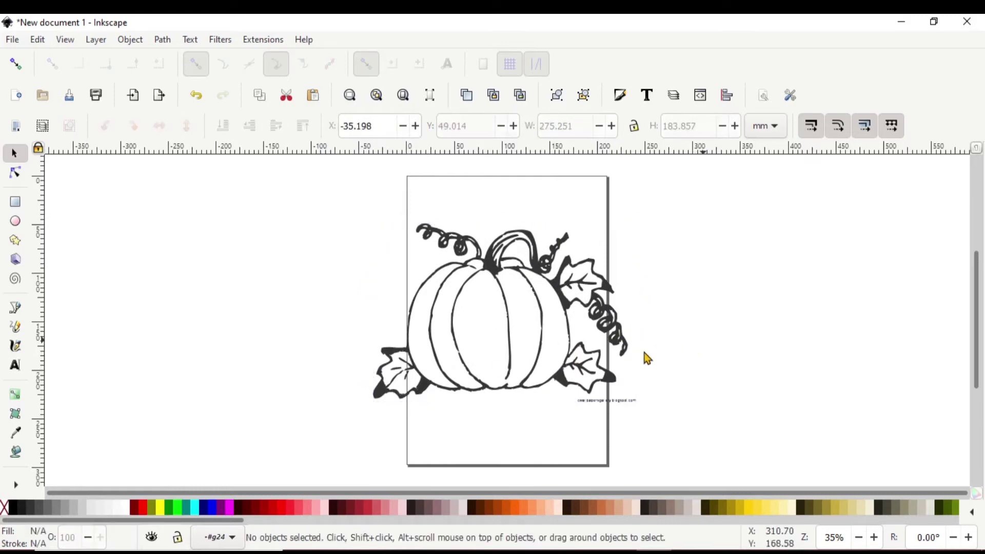
pyautogui.click(468, 333)
pyautogui.moveTo(435, 325); pyautogui.dragTo(403, 323)
pyautogui.click(338, 312)
pyautogui.click(431, 240)
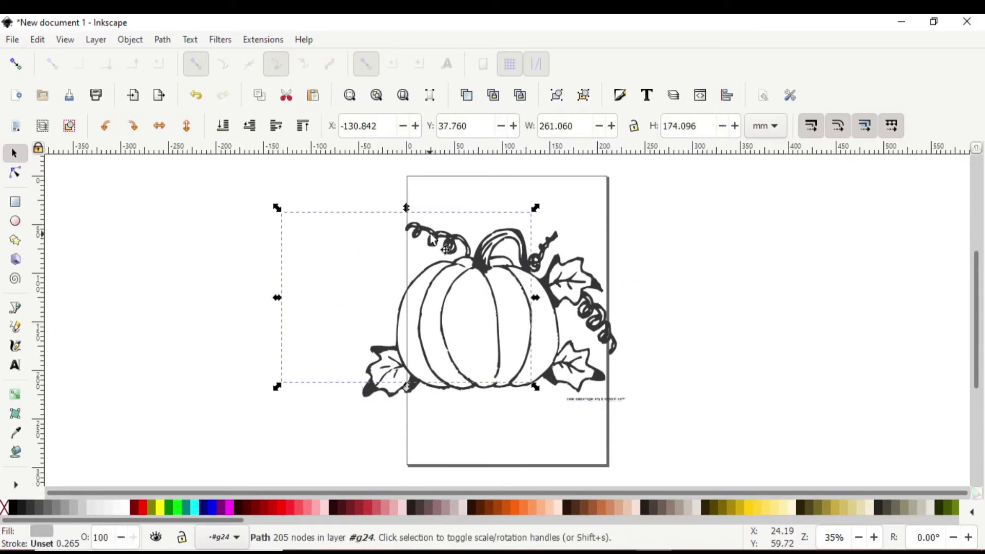
pyautogui.click(337, 250)
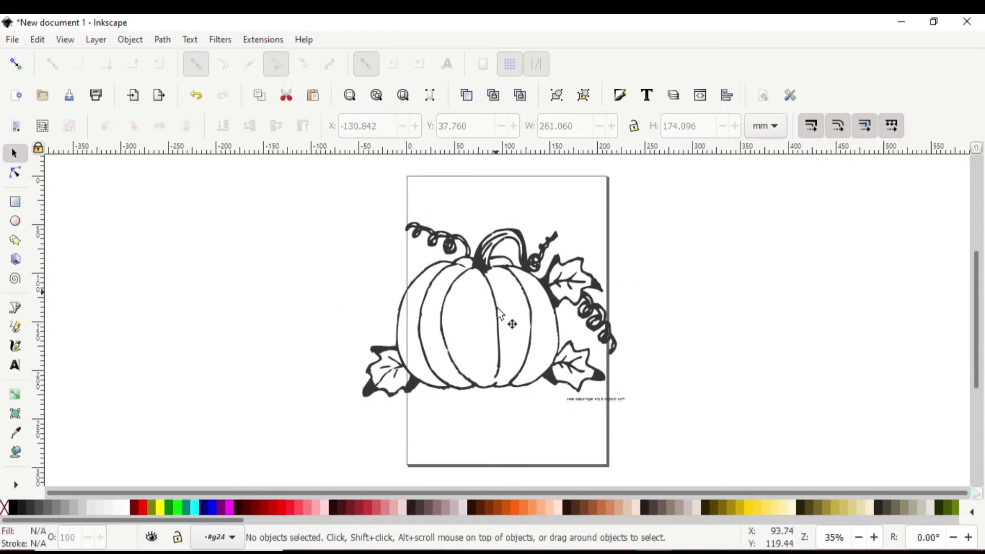
pyautogui.click(568, 328)
pyautogui.click(524, 438)
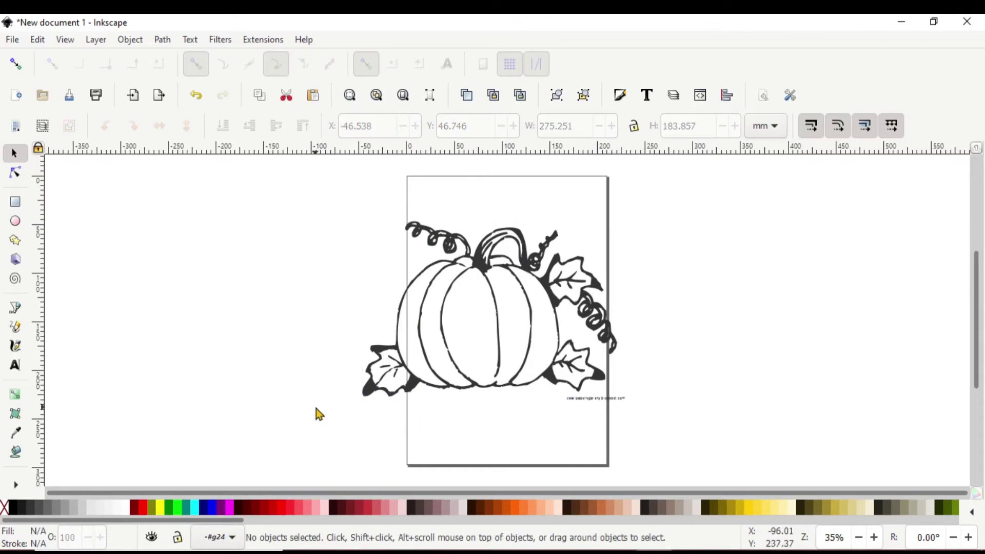
# Save the drawing as Pumpkin2.svg in Inkscape SVG format in the Images folder
pyautogui.click(456, 234)
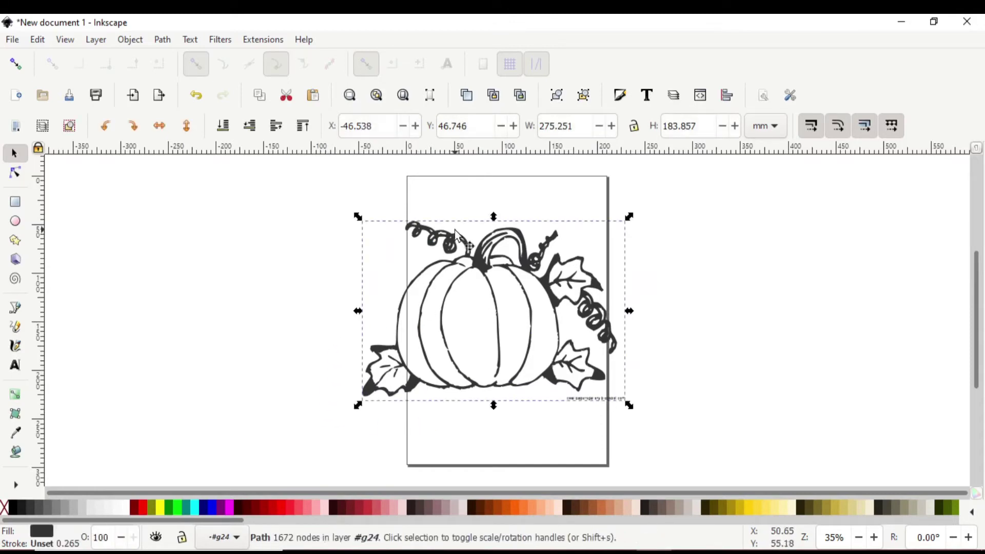
pyautogui.click(683, 286)
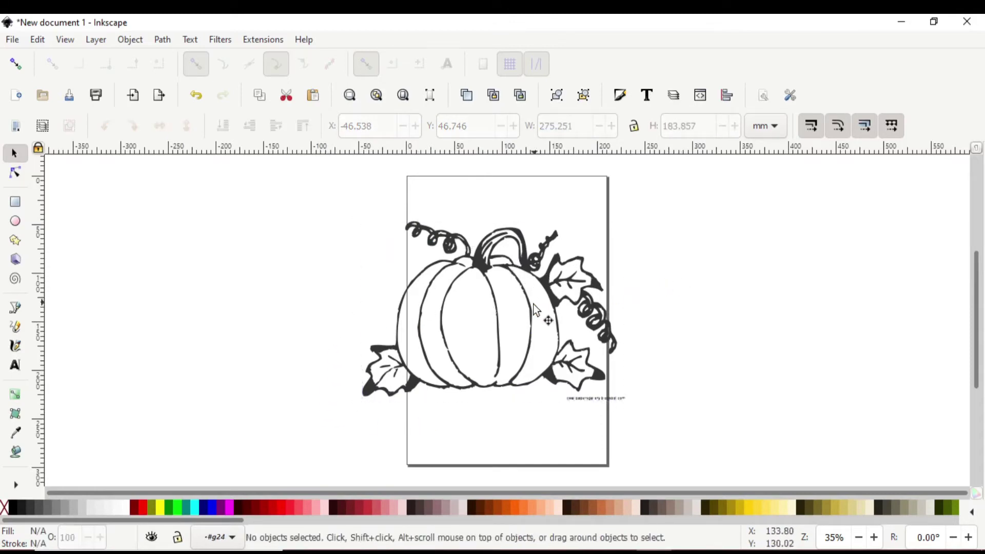
pyautogui.click(12, 40)
pyautogui.click(40, 163)
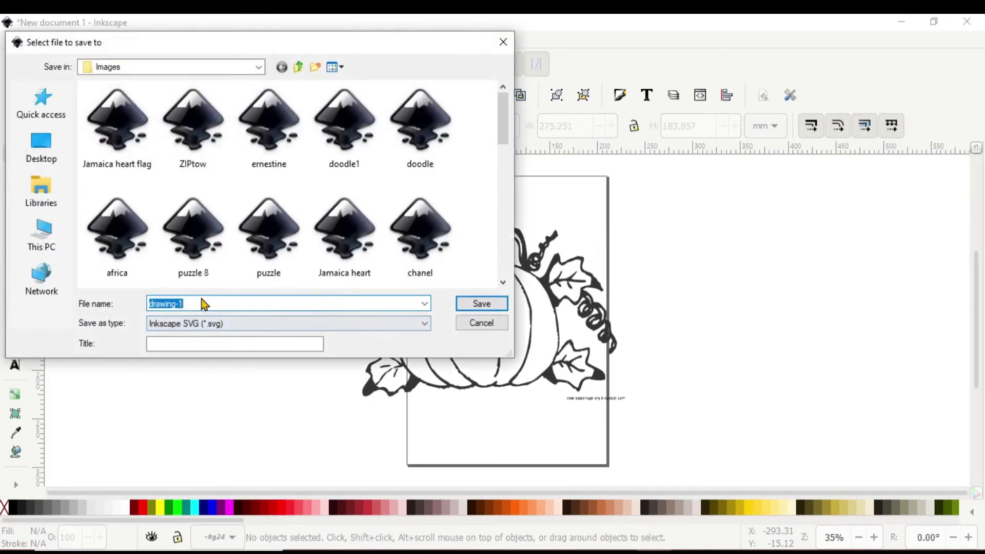
pyautogui.write('Pumpkin2')
pyautogui.click(493, 304)
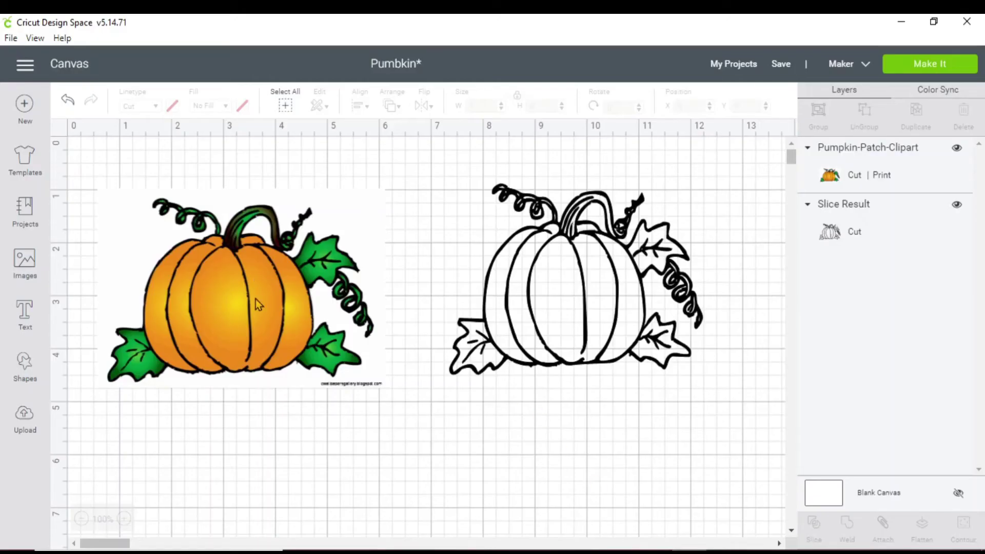
# Delete the colour pumpkin image and the old outline pumpkin from the canvas
pyautogui.click(255, 298)
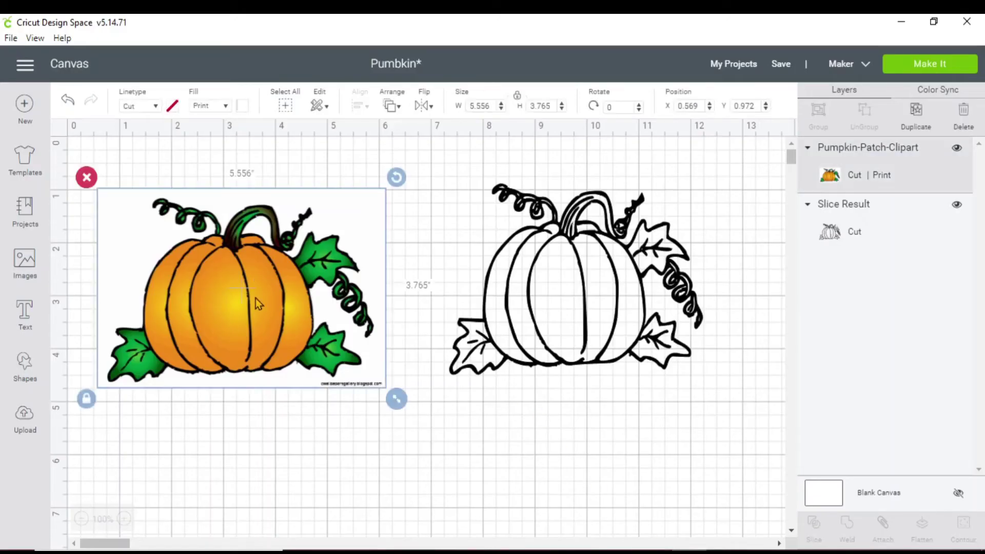
pyautogui.press('Delete')
pyautogui.click(571, 260)
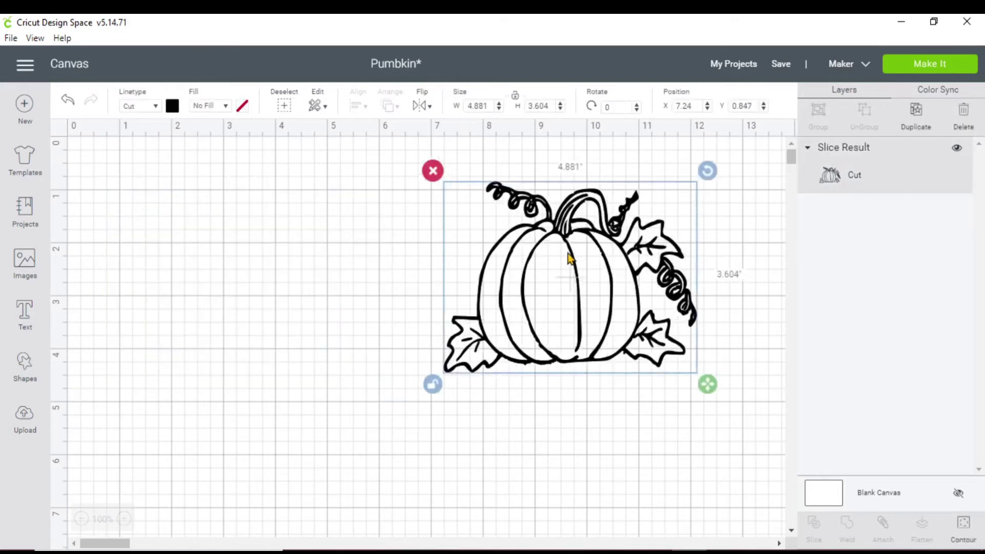
pyautogui.press('Delete')
# Upload the pumkin svg file and insert it onto the Pumpkin canvas
pyautogui.click(25, 419)
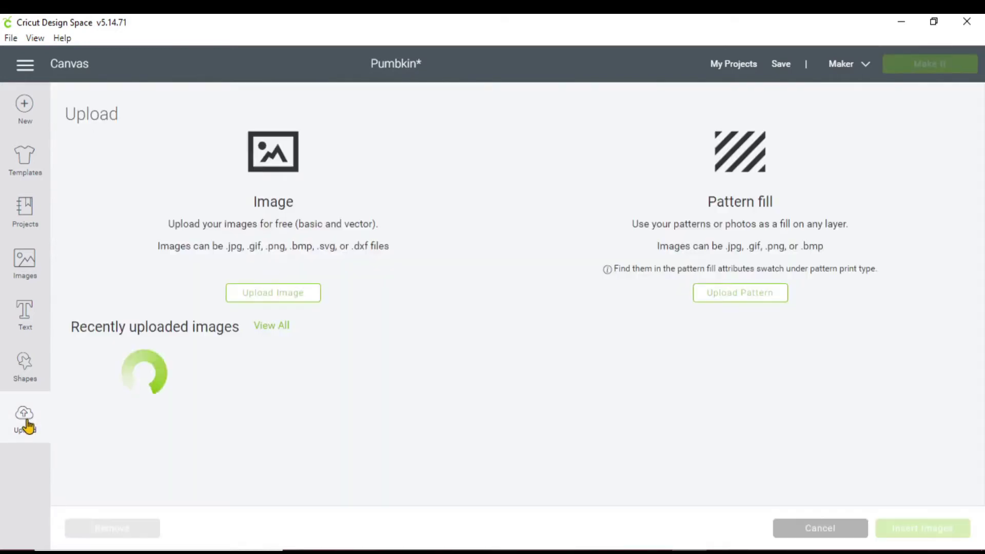
pyautogui.click(267, 295)
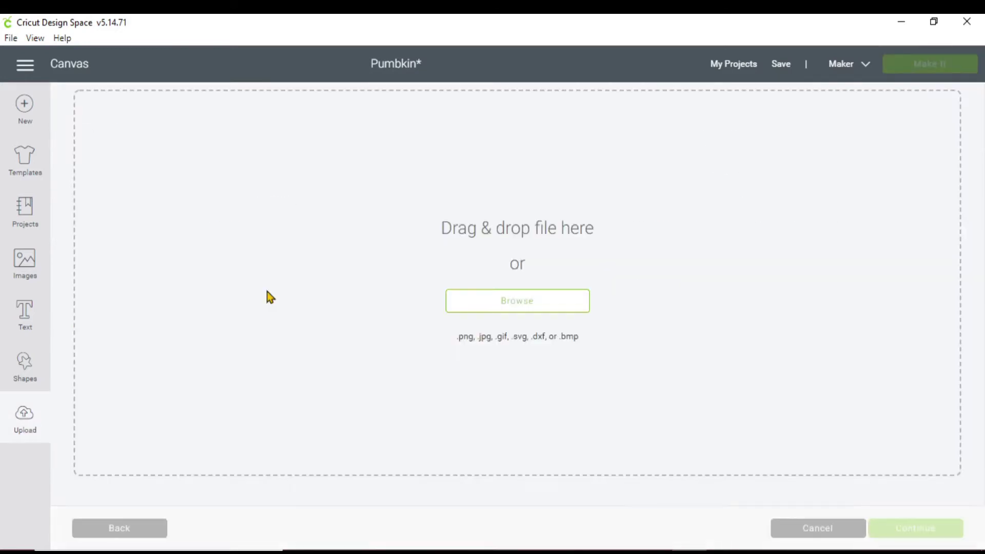
pyautogui.click(564, 301)
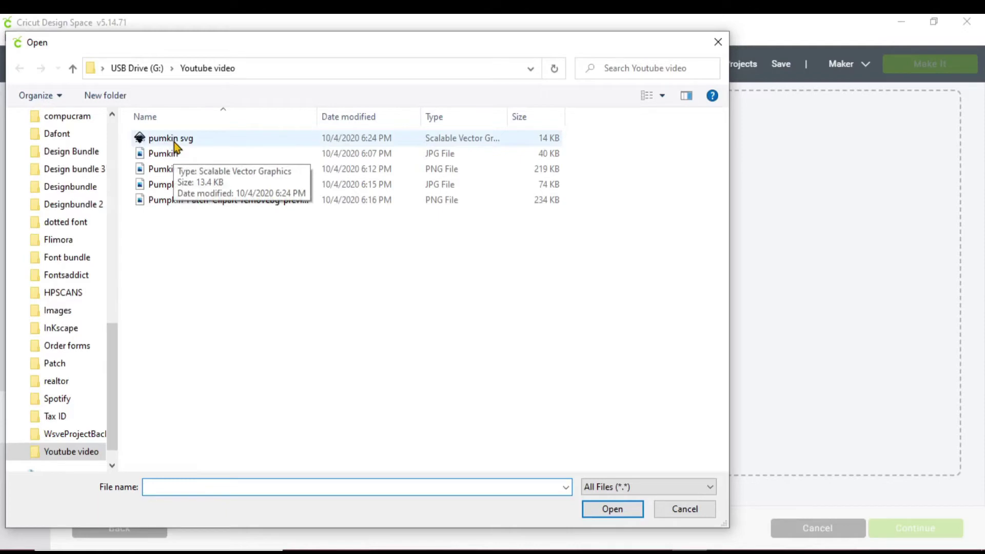
pyautogui.doubleClick(175, 146)
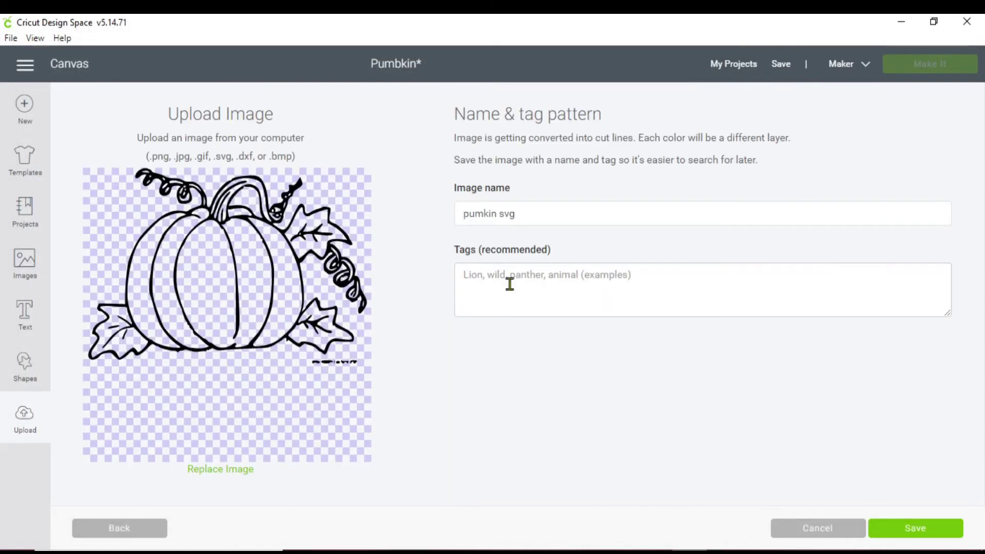
pyautogui.click(934, 533)
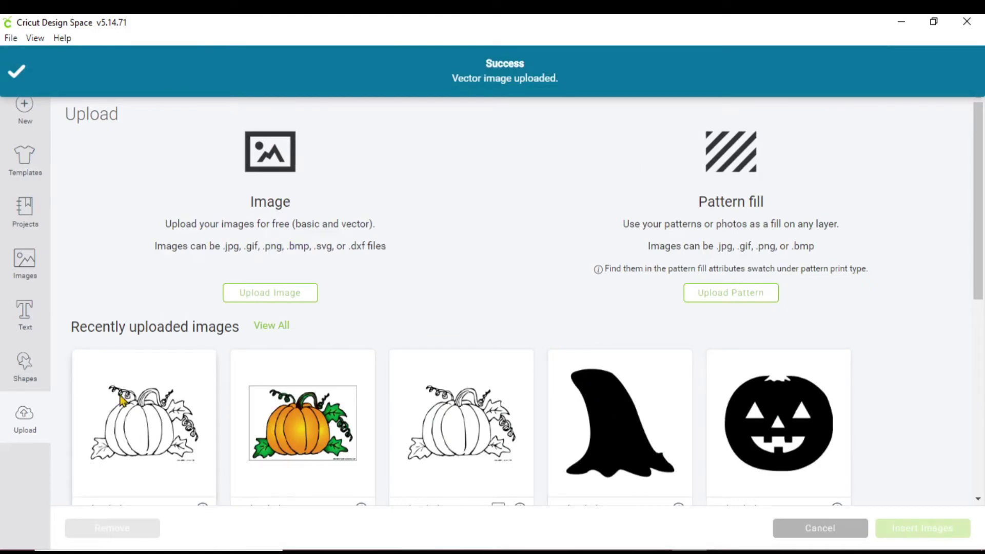
pyautogui.click(140, 418)
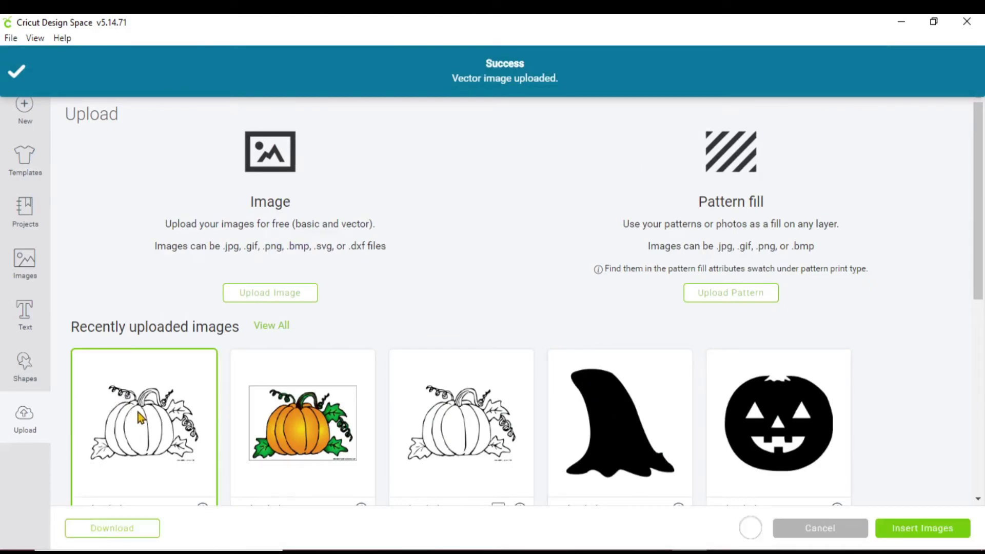
pyautogui.click(938, 530)
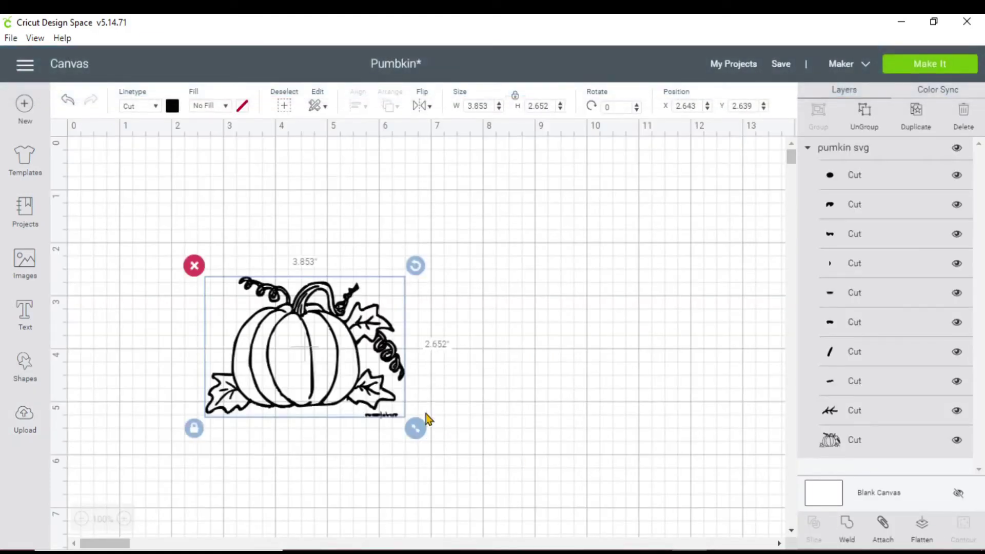
# Move the pumpkin up and enlarge it to about 5.451 × 3.751 inches
pyautogui.moveTo(337, 335); pyautogui.dragTo(346, 278)
pyautogui.moveTo(425, 369); pyautogui.dragTo(563, 481)
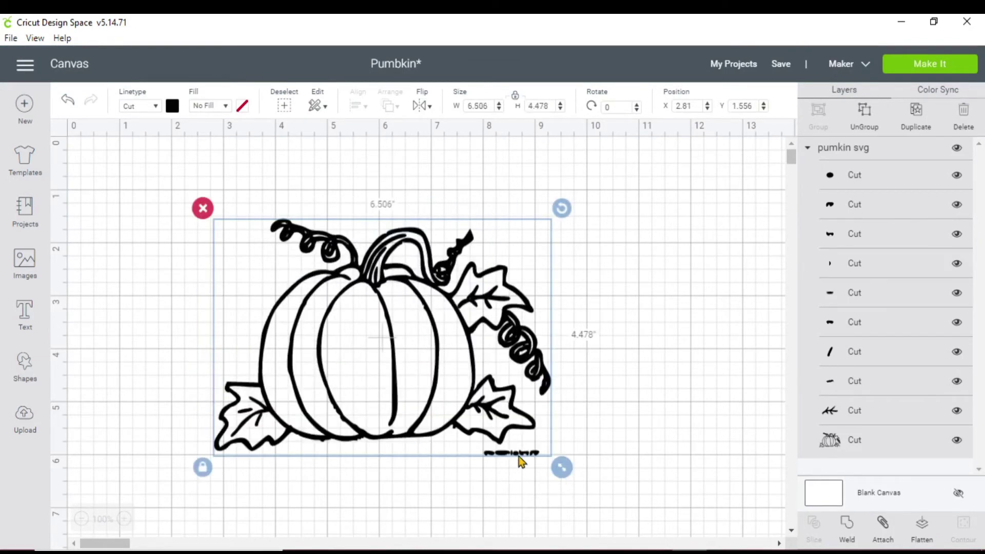
pyautogui.click(561, 416)
pyautogui.click(416, 403)
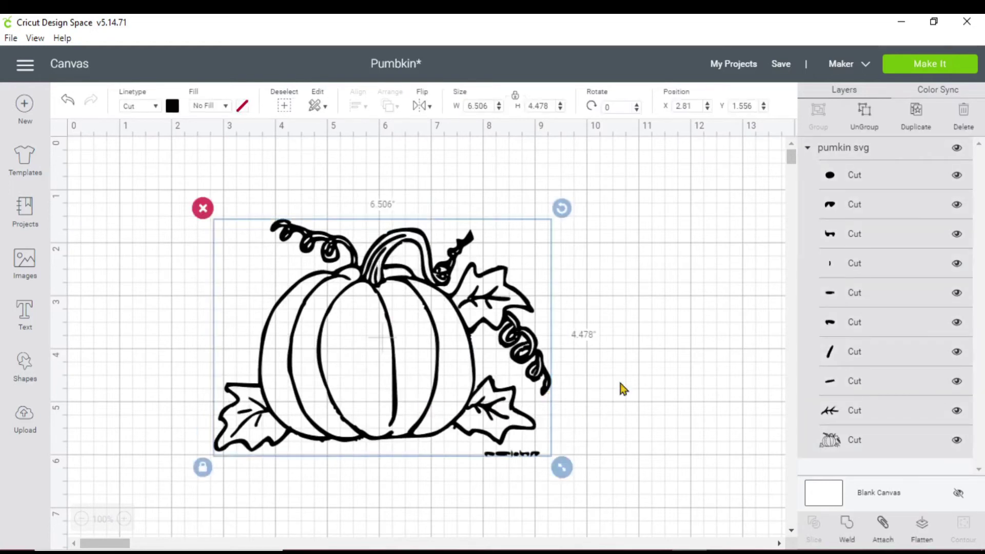
# Toggle each layer's visibility to find the watermark pieces, then weld all pieces into one layer
pyautogui.click(956, 176)
pyautogui.click(957, 205)
pyautogui.click(957, 233)
pyautogui.click(957, 264)
pyautogui.click(957, 293)
pyautogui.click(957, 322)
pyautogui.click(957, 352)
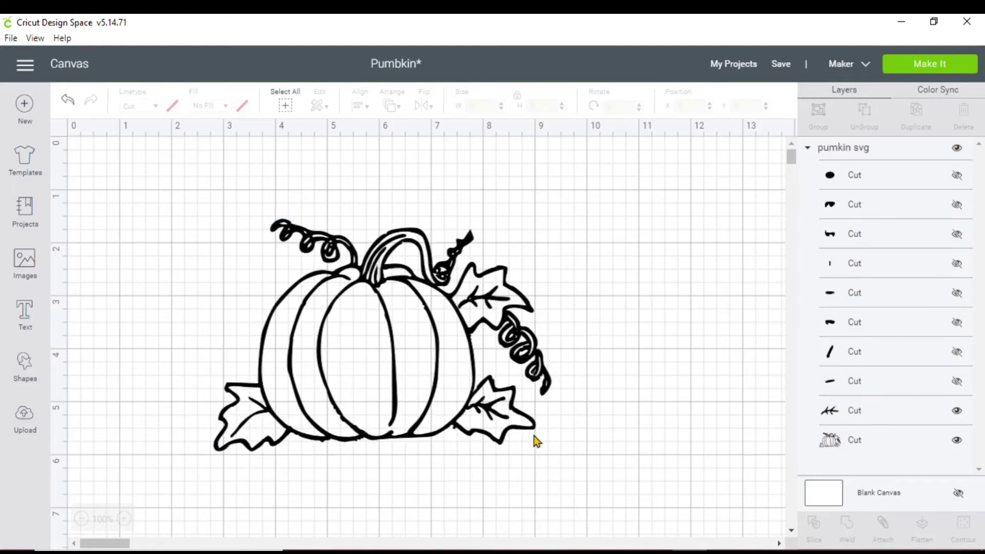
pyautogui.click(957, 381)
pyautogui.click(957, 352)
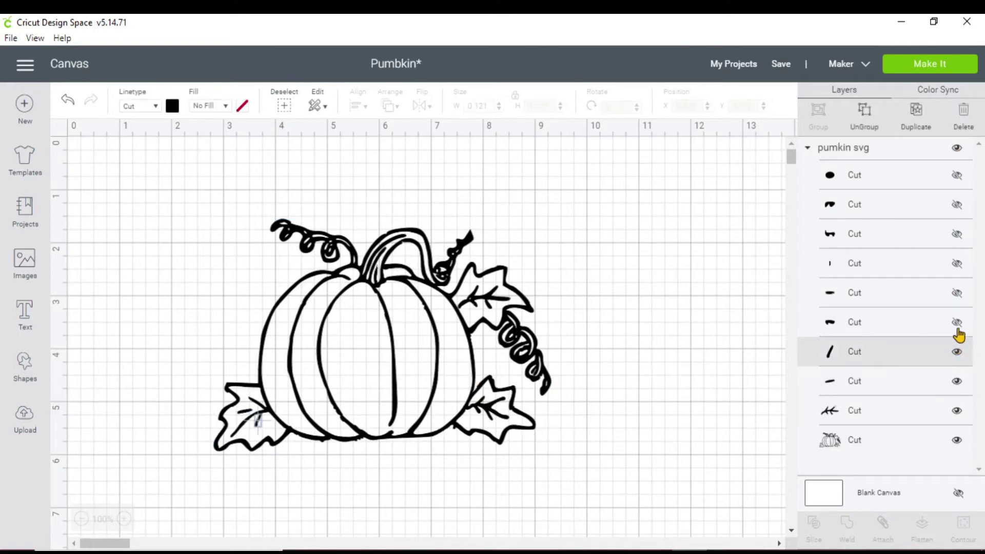
pyautogui.click(957, 322)
pyautogui.click(957, 293)
pyautogui.click(957, 263)
pyautogui.click(957, 234)
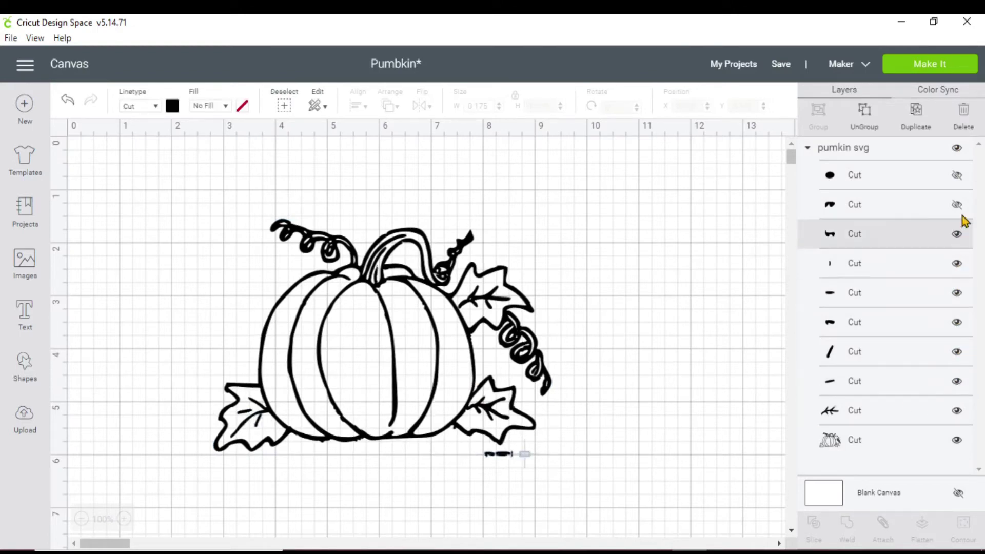
pyautogui.click(957, 205)
pyautogui.click(957, 175)
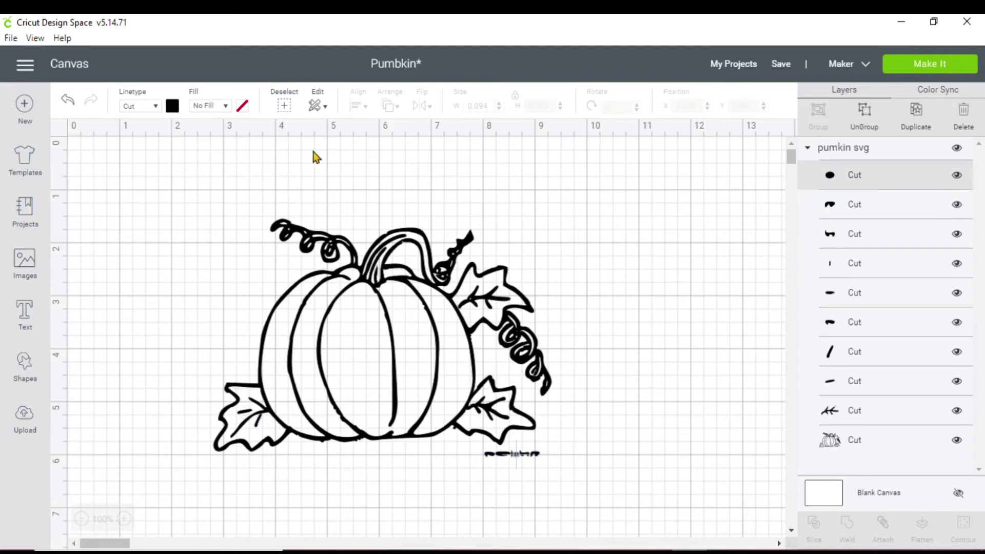
pyautogui.moveTo(210, 193); pyautogui.dragTo(689, 532)
pyautogui.click(856, 535)
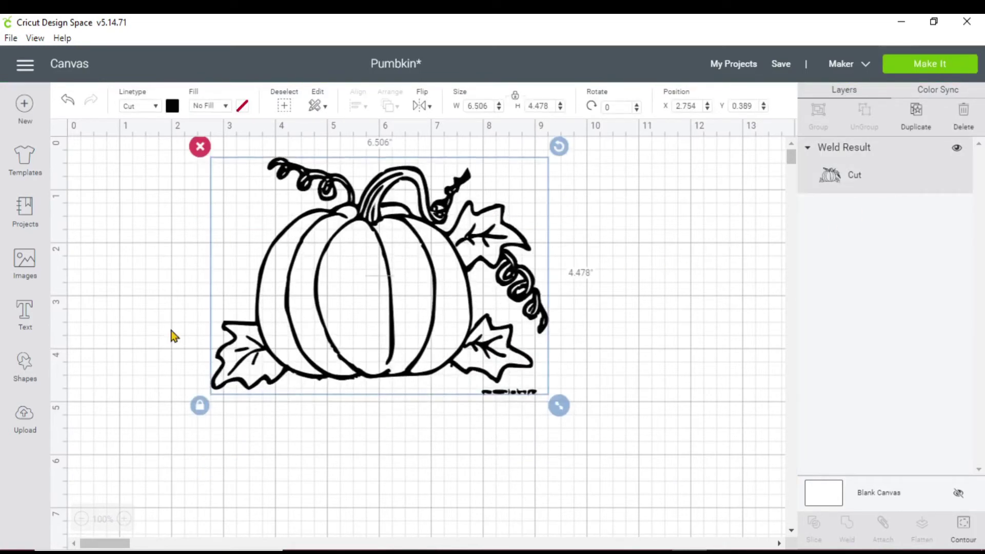
# Stretch a Square into a wide rectangle over the watermark and slice it with the pumpkin
pyautogui.click(126, 336)
pyautogui.click(27, 375)
pyautogui.click(80, 266)
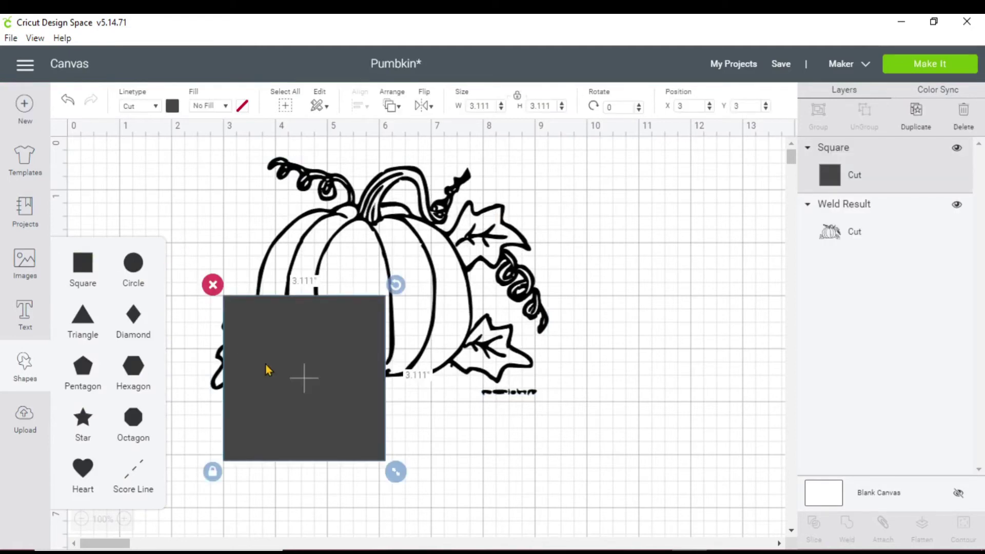
pyautogui.click(266, 367)
pyautogui.click(213, 471)
pyautogui.moveTo(400, 480); pyautogui.dragTo(424, 355)
pyautogui.moveTo(370, 325); pyautogui.dragTo(585, 424)
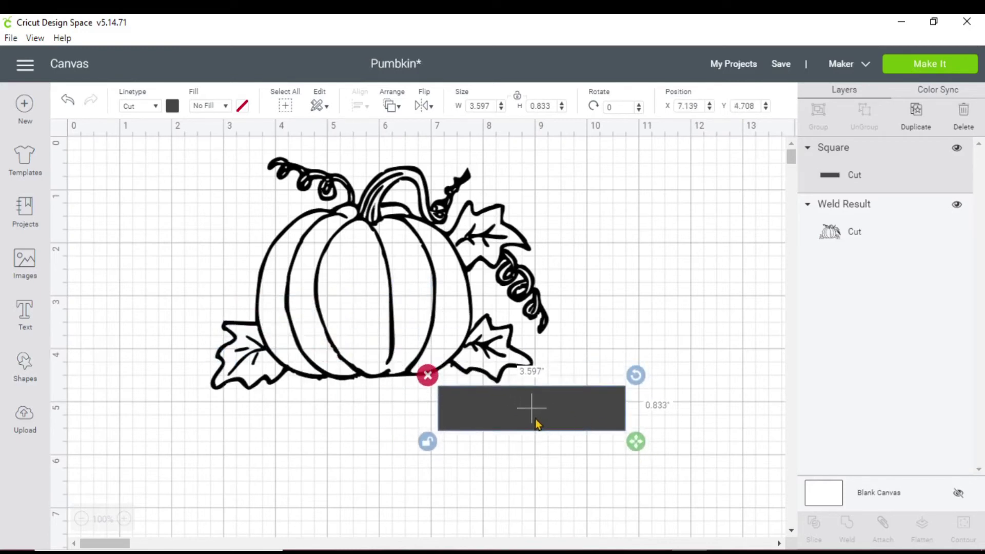
pyautogui.keyDown('shift'); pyautogui.click(451, 350); pyautogui.keyUp('shift')
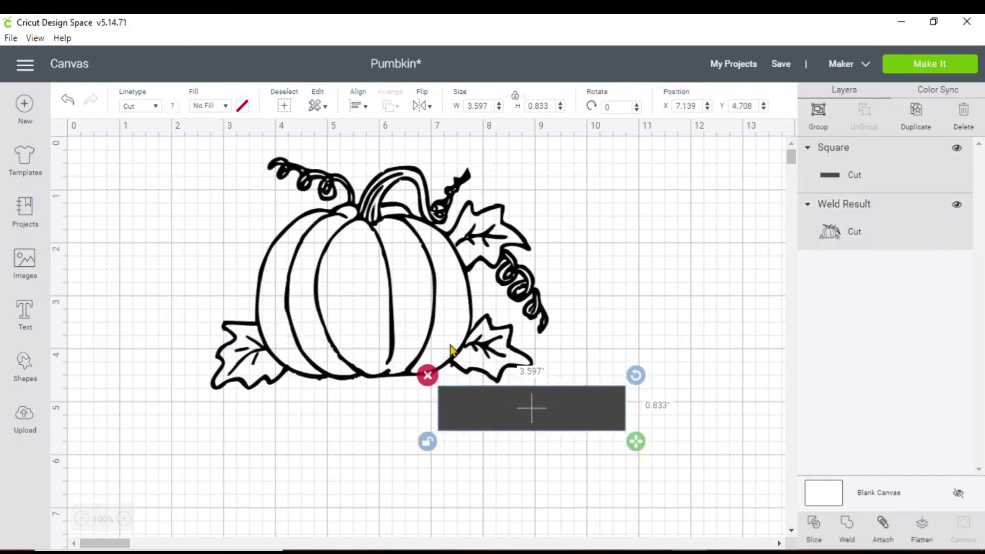
pyautogui.click(814, 530)
# Delete the rectangle leftover and watermark text pieces, then move the clean pumpkin right
pyautogui.moveTo(533, 426); pyautogui.dragTo(537, 509)
pyautogui.press('Delete')
pyautogui.click(529, 391)
pyautogui.press('Delete')
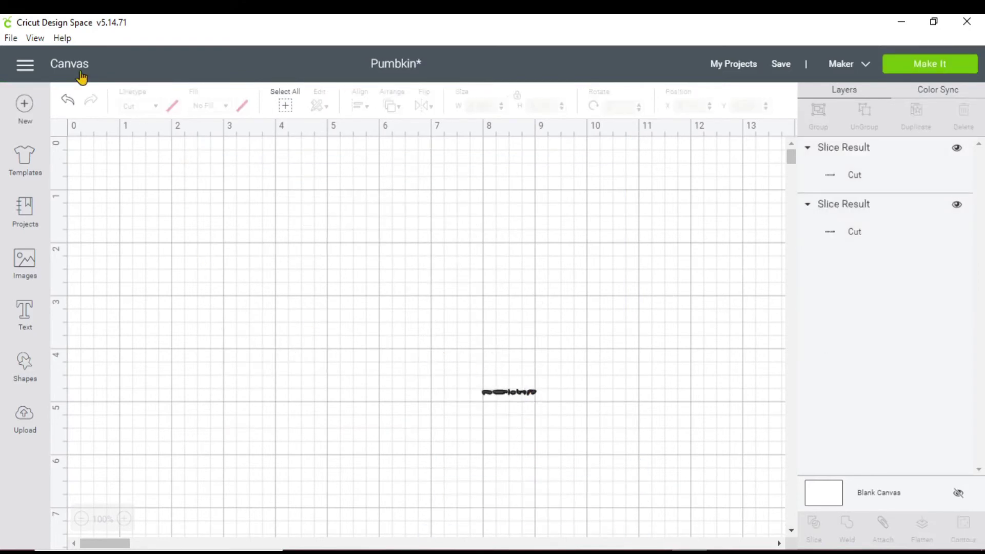
pyautogui.click(66, 101)
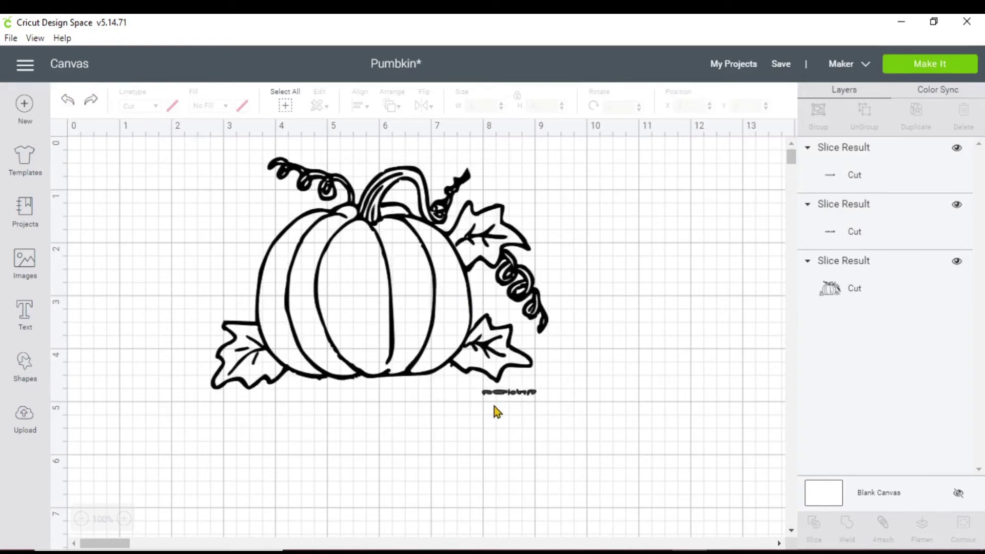
pyautogui.click(509, 395)
pyautogui.click(508, 395)
pyautogui.press('Delete')
pyautogui.click(527, 392)
pyautogui.press('Delete')
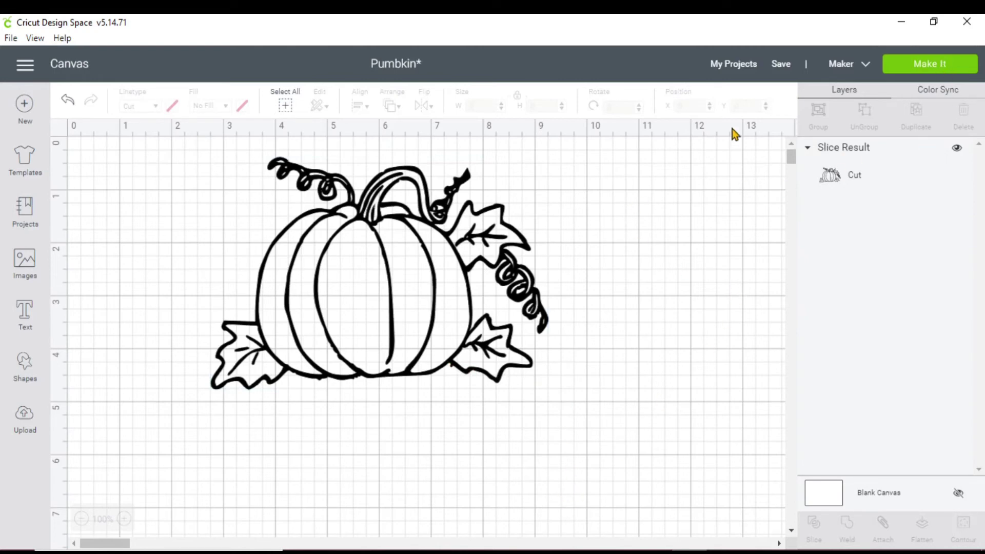
pyautogui.moveTo(398, 326); pyautogui.dragTo(621, 331)
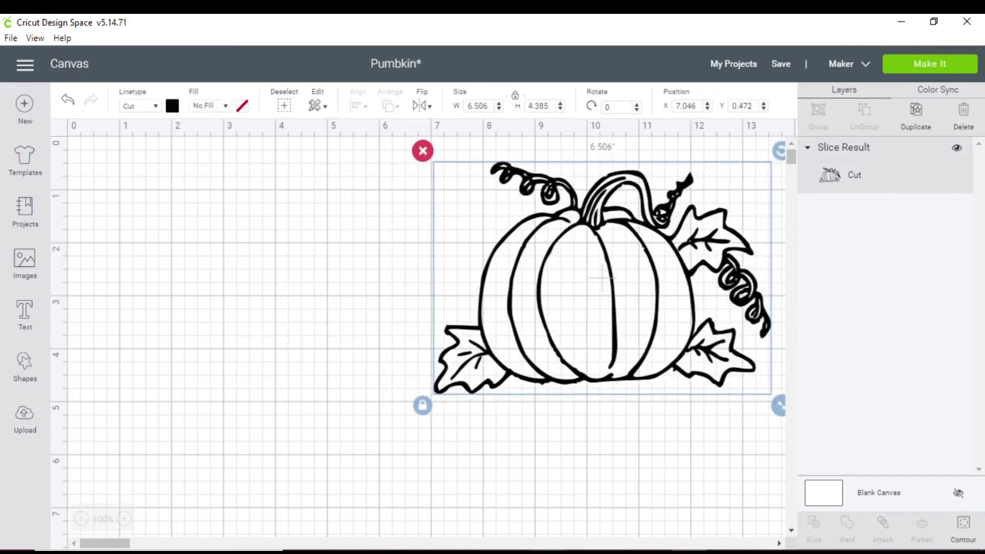
# Upload Pumpkin2 from the Images folder and insert it onto the canvas
pyautogui.click(561, 344)
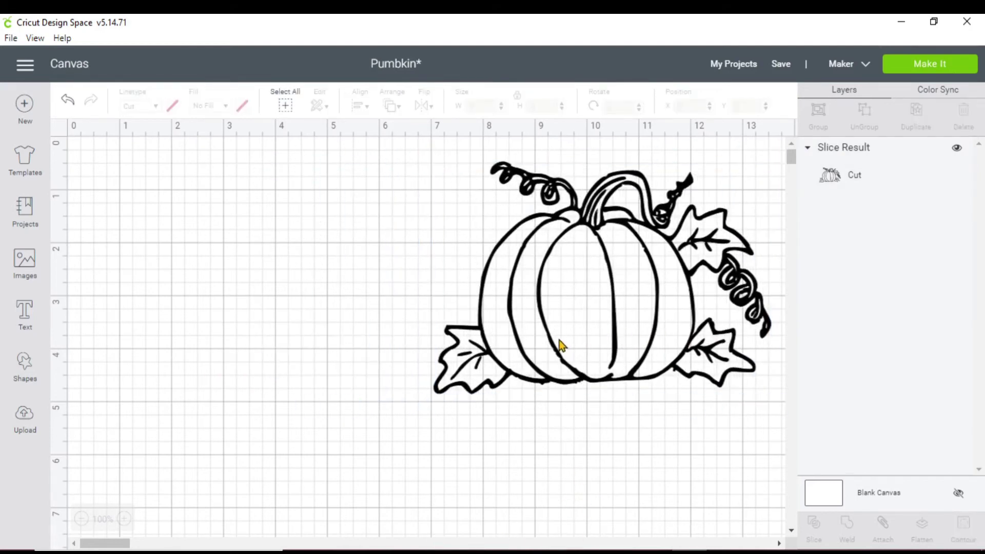
pyautogui.click(20, 420)
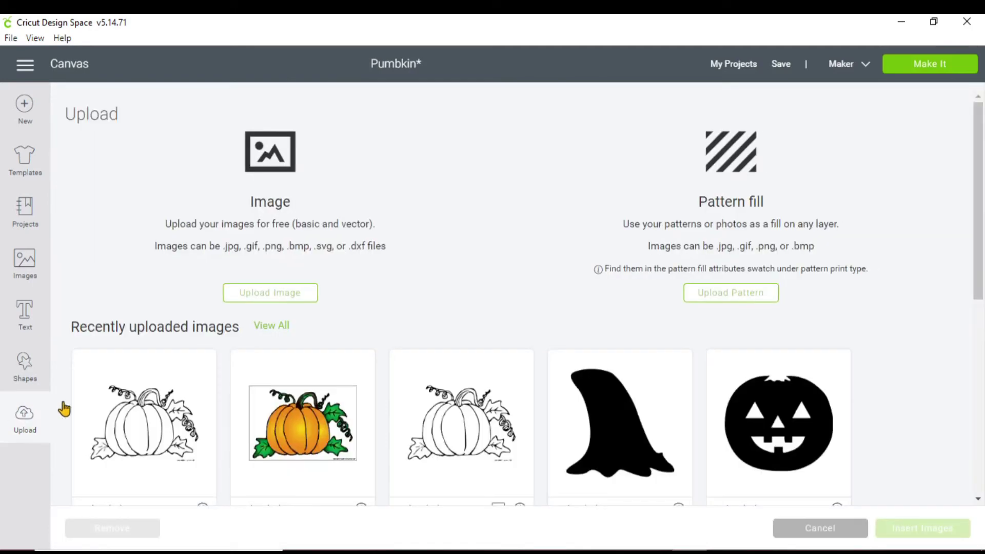
pyautogui.click(259, 293)
pyautogui.click(512, 299)
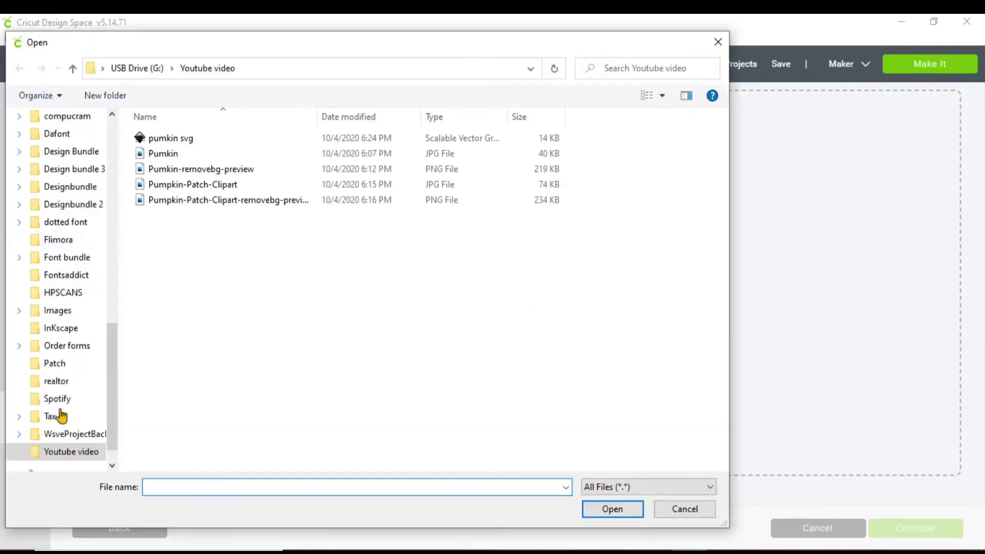
pyautogui.click(54, 311)
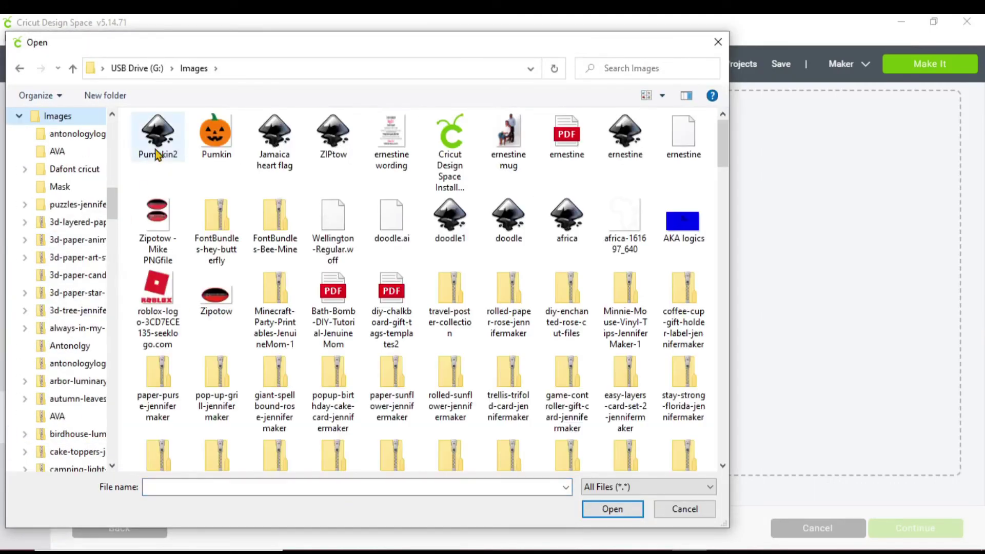
pyautogui.doubleClick(156, 154)
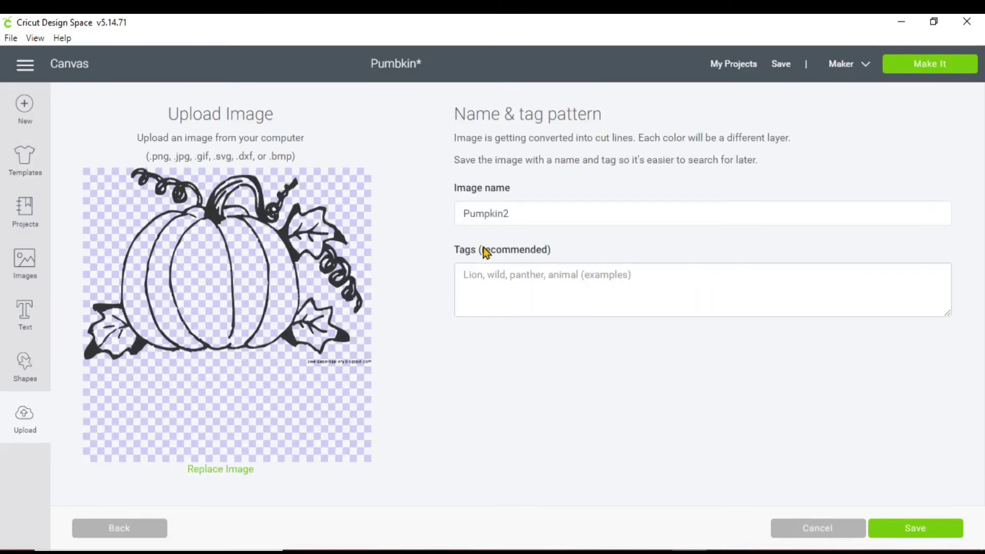
pyautogui.click(898, 529)
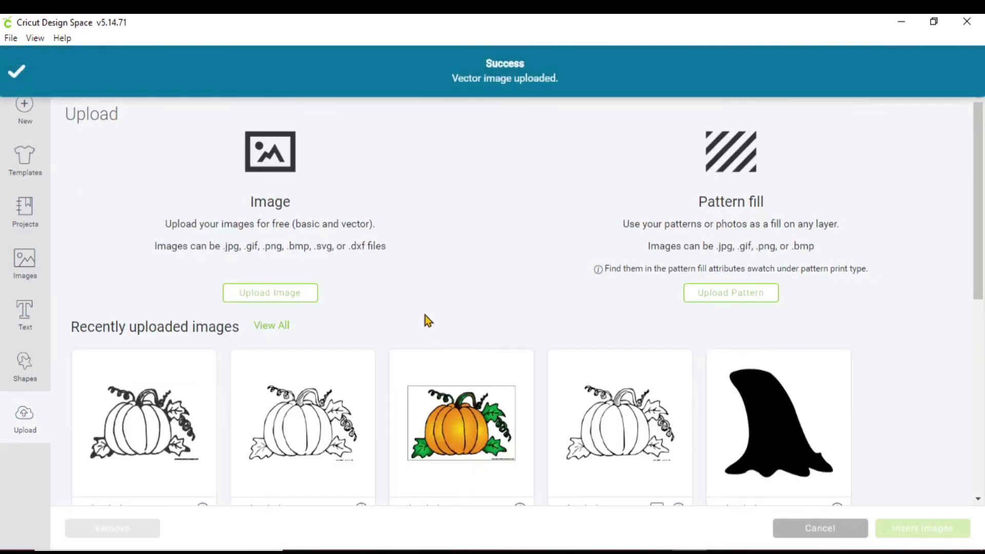
pyautogui.click(140, 420)
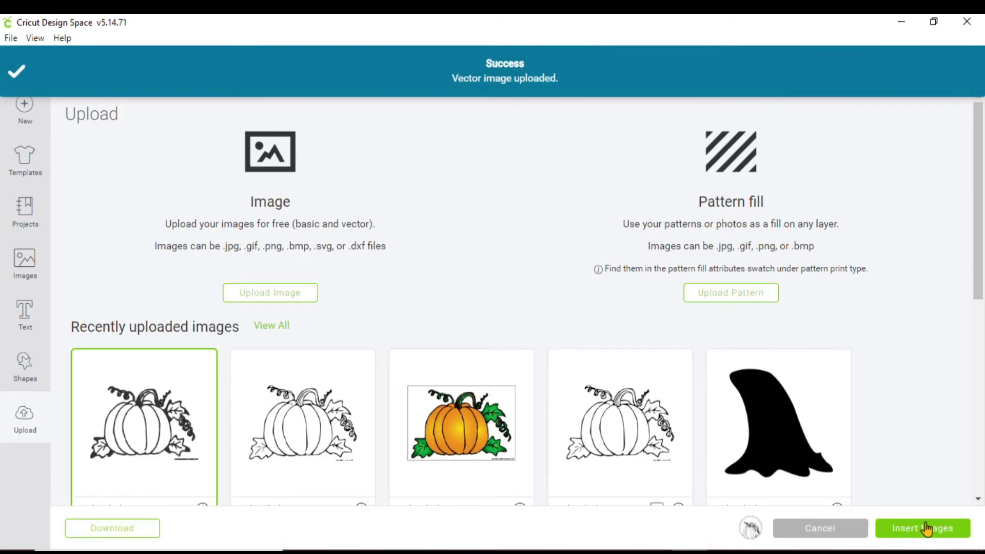
pyautogui.click(923, 528)
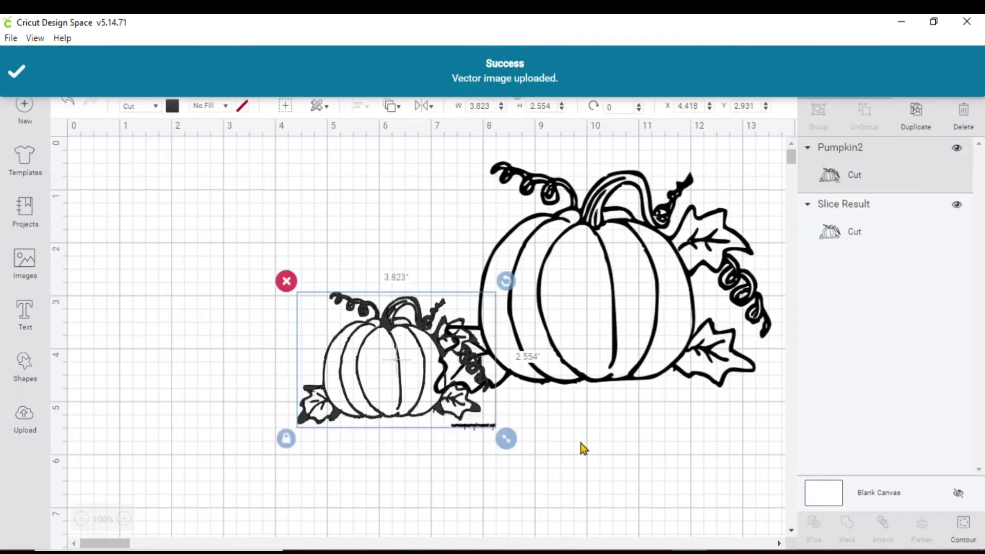
# Enlarge Pumpkin2 to 7.003 × 4.678 in and place it top-left, beside the Slice Result pumpkin
pyautogui.click(306, 356)
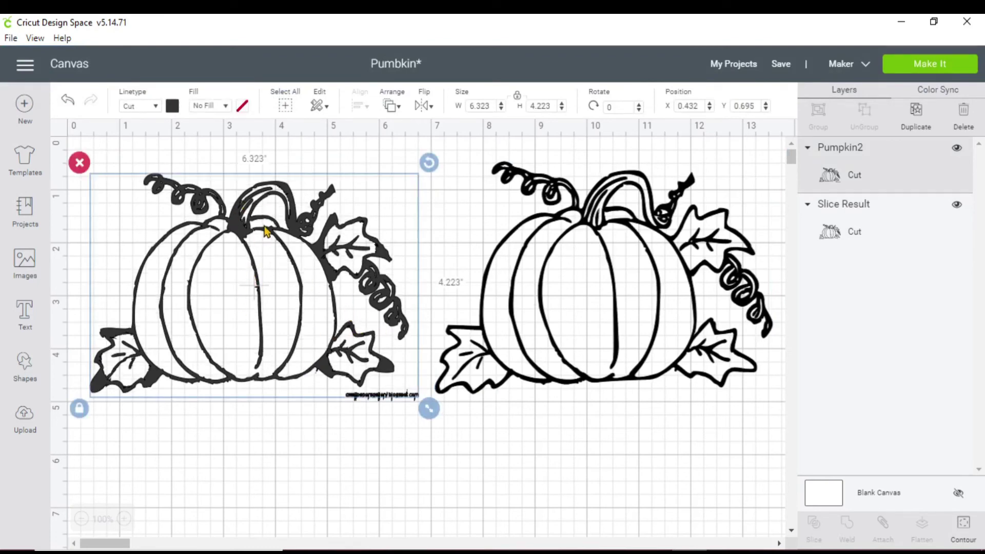
pyautogui.moveTo(430, 407); pyautogui.dragTo(464, 426)
pyautogui.moveTo(310, 324); pyautogui.dragTo(296, 307)
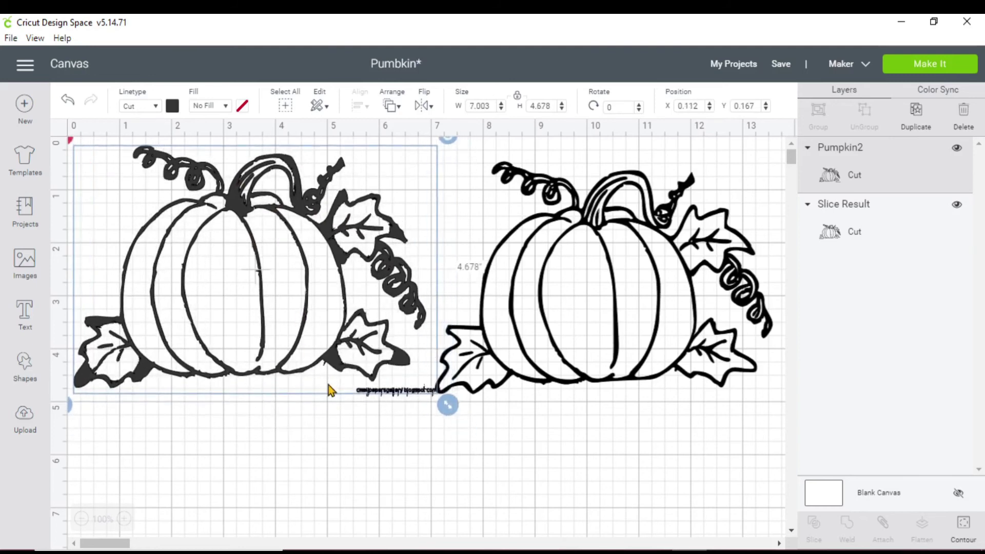
pyautogui.moveTo(326, 368); pyautogui.dragTo(326, 382)
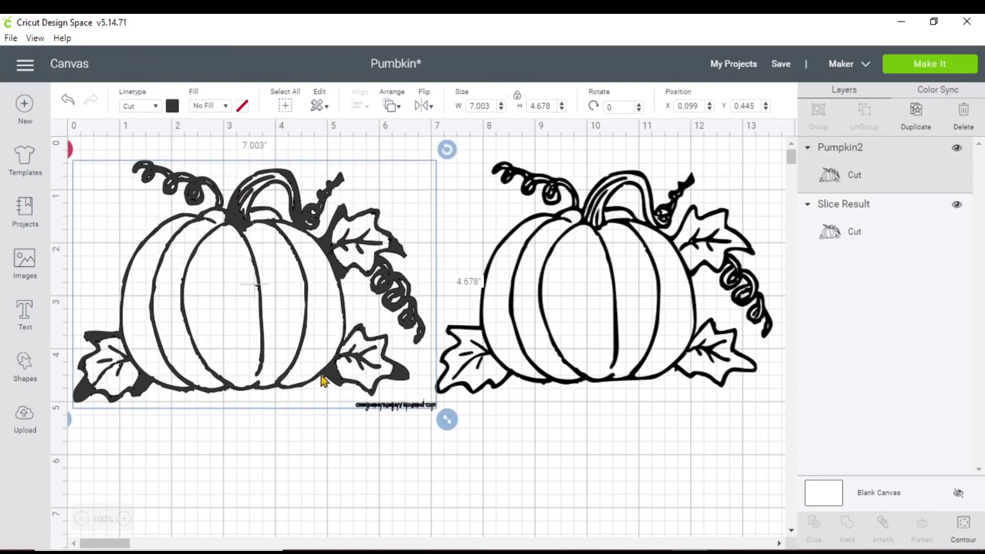
pyautogui.click(342, 496)
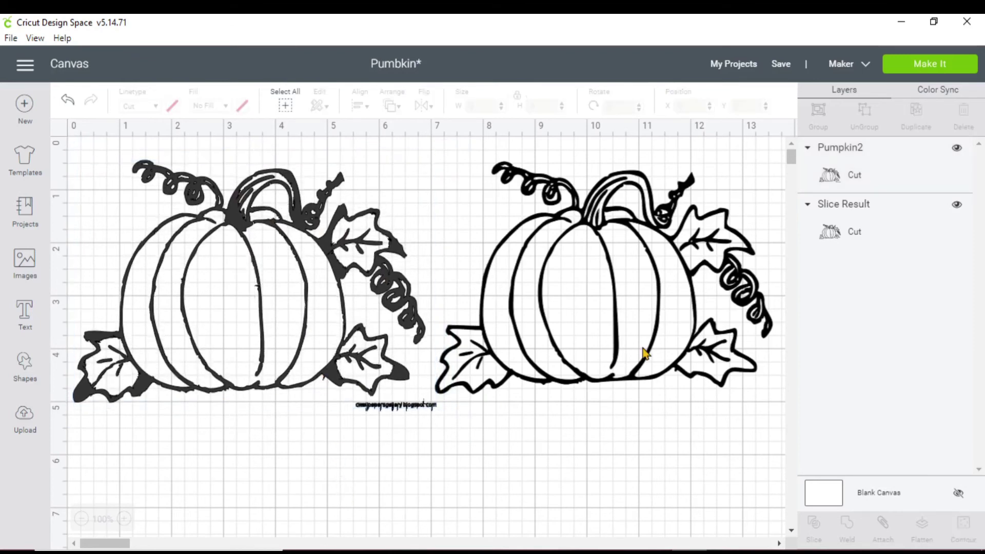